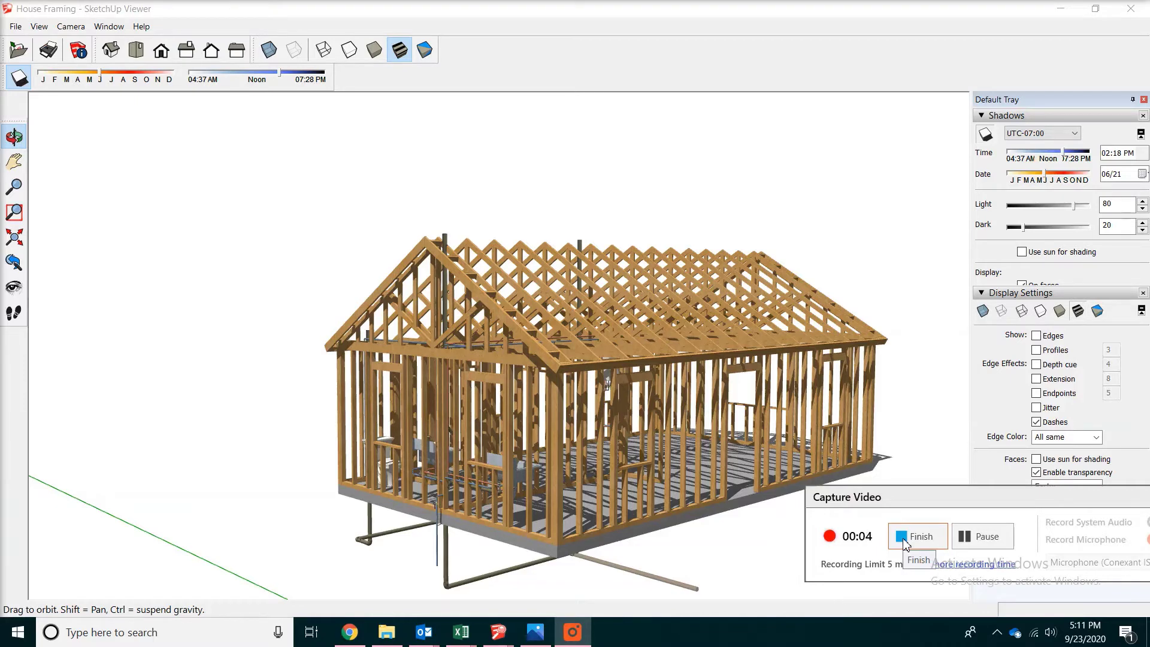
# Orbit the House Framing model, then bring the Ch7-3-10 Plyw workbook forward.
pyautogui.moveTo(646, 427)
pyautogui.mouseDown()
pyautogui.moveTo(580, 451)
pyautogui.moveTo(649, 459)
pyautogui.mouseUp()
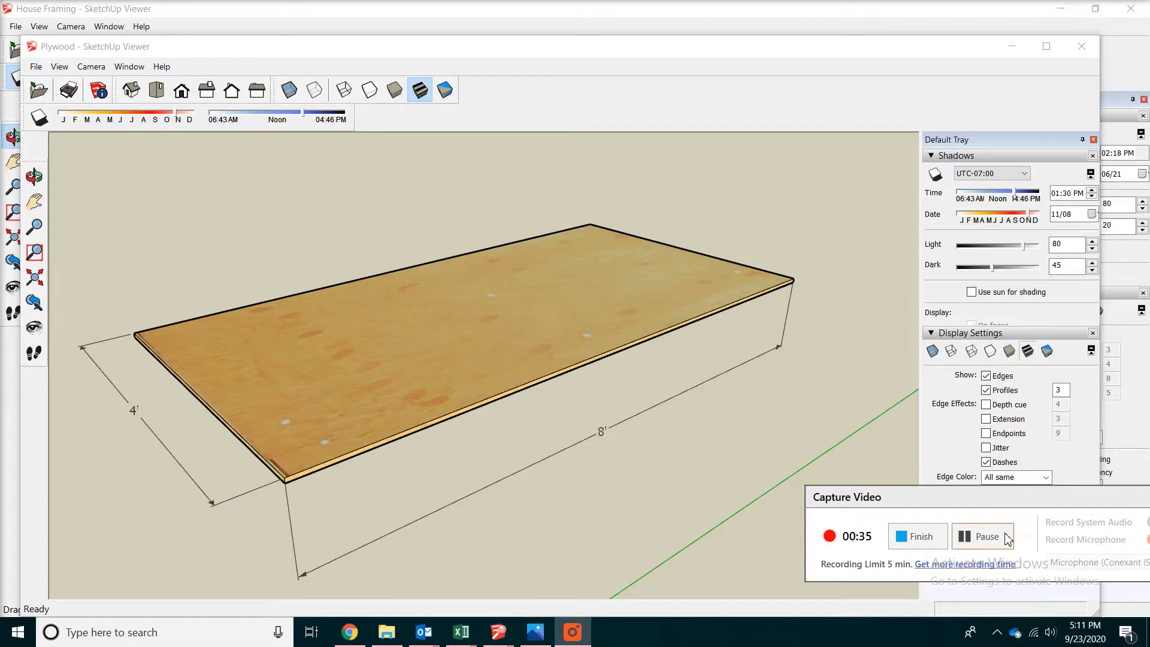
pyautogui.hotkey('alt', 'Tab')
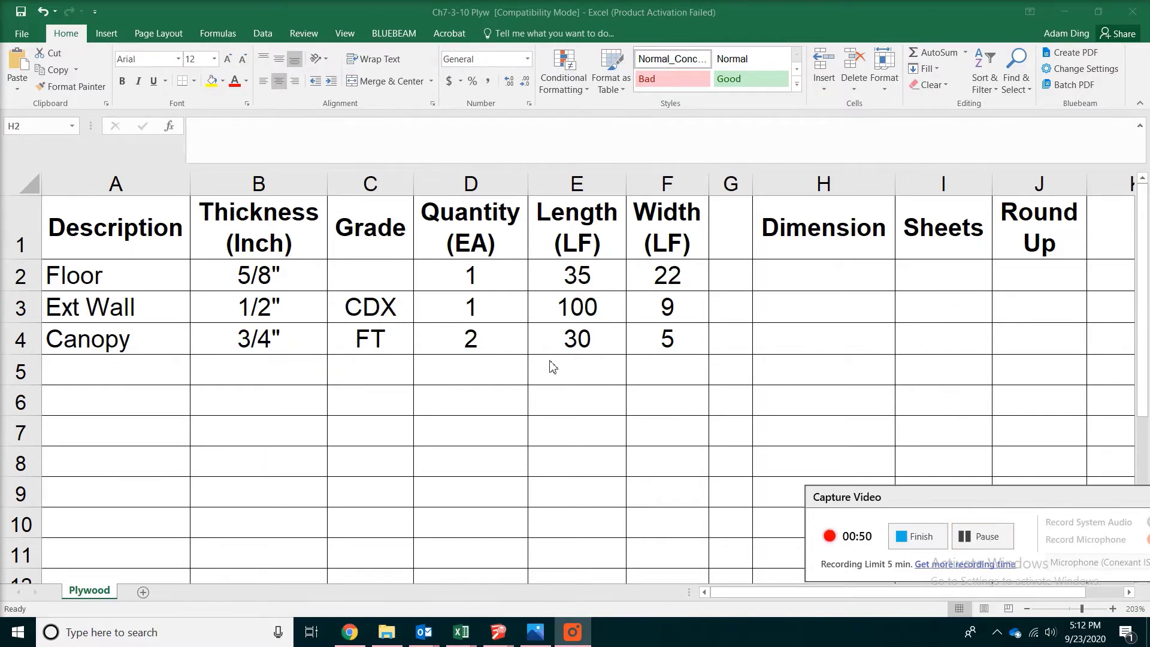
pyautogui.click(808, 274)
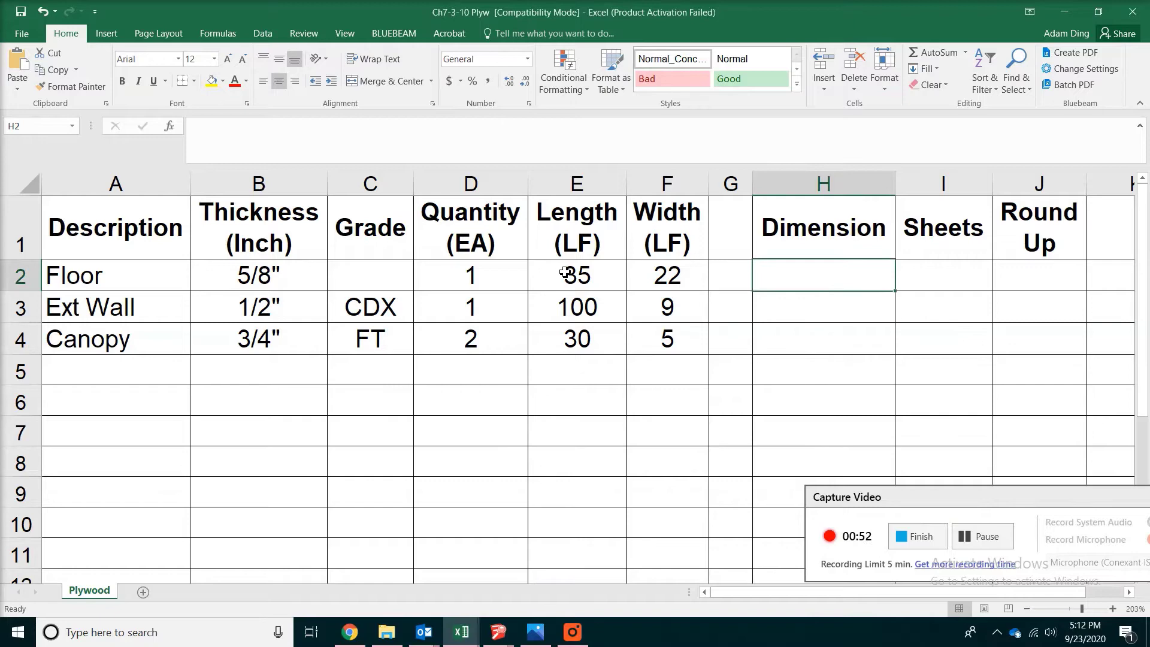
pyautogui.click(264, 273)
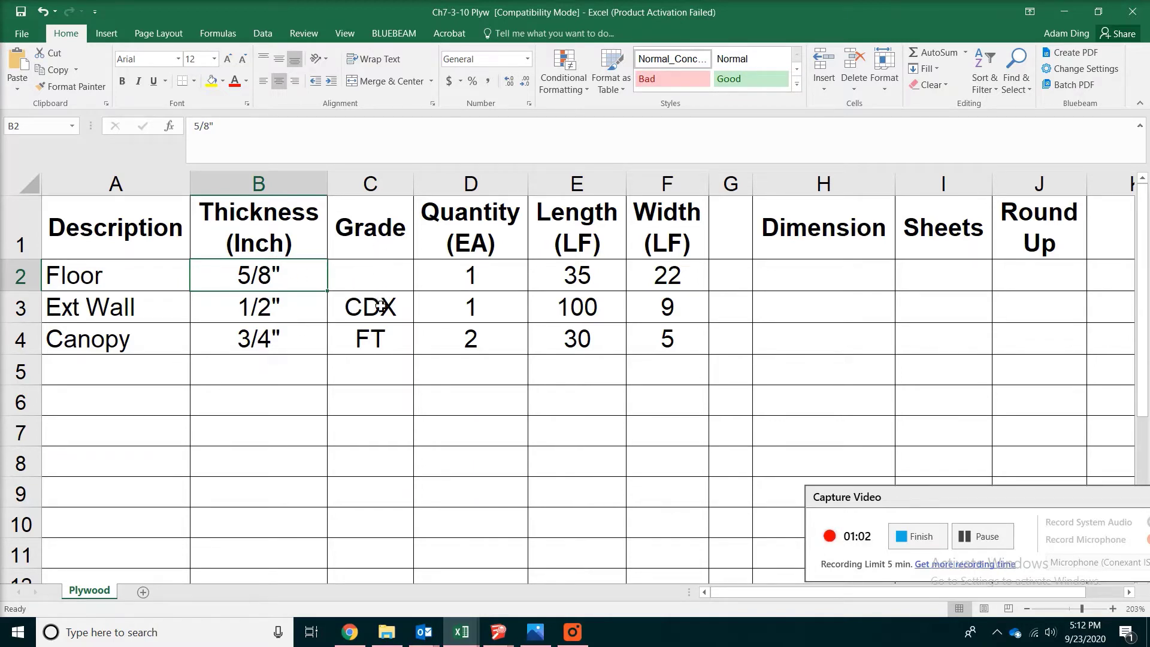
pyautogui.click(295, 319)
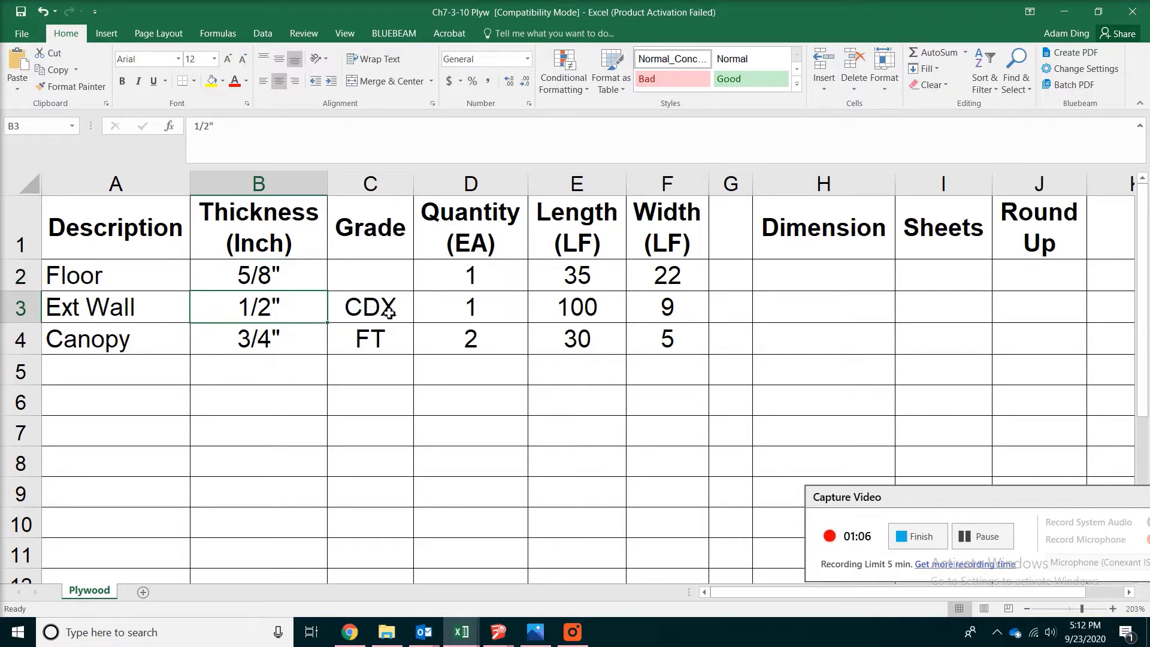
pyautogui.click(294, 345)
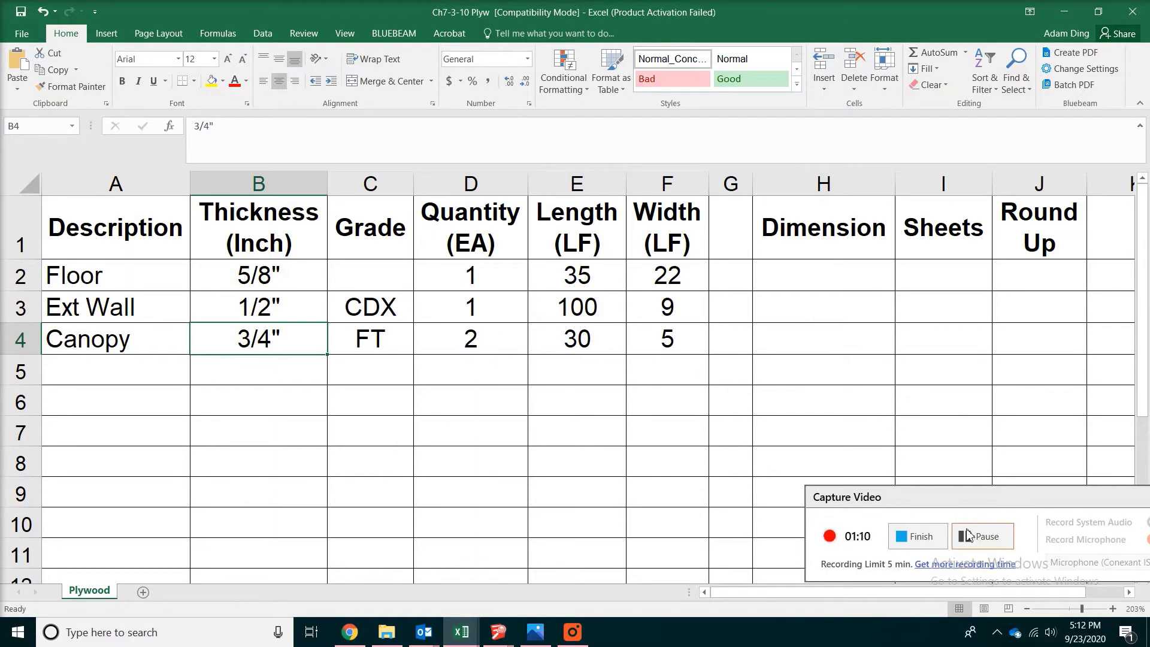
pyautogui.click(980, 542)
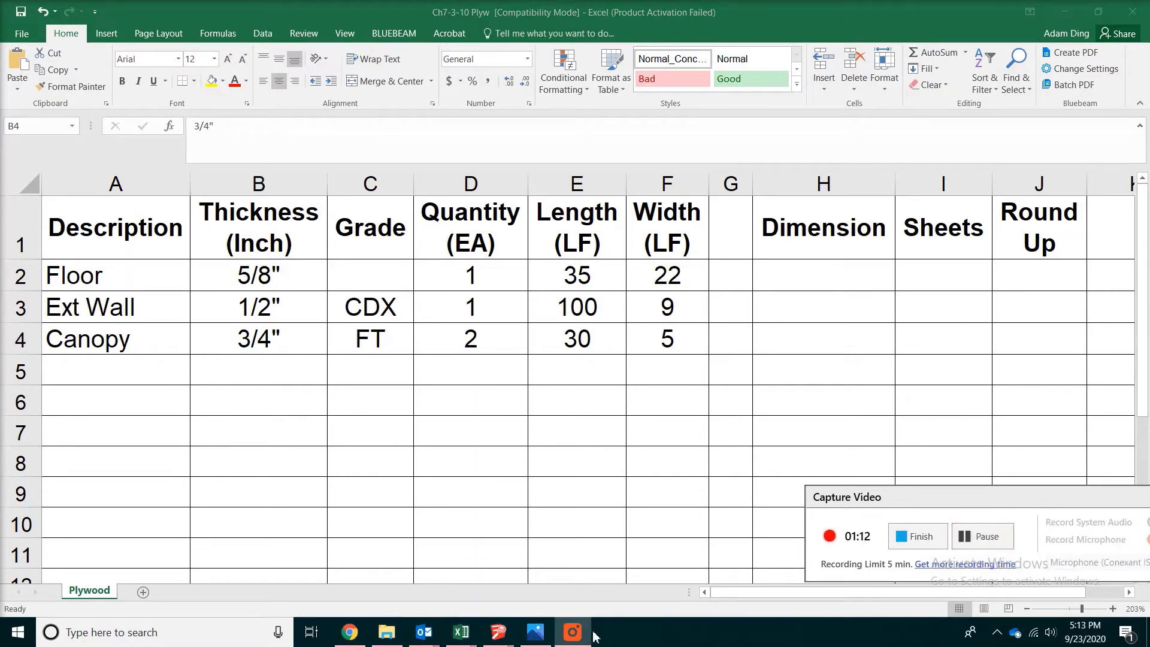
# Show the keyboard picture highlighting Shift+7 for typing an ampersand.
pyautogui.click(538, 639)
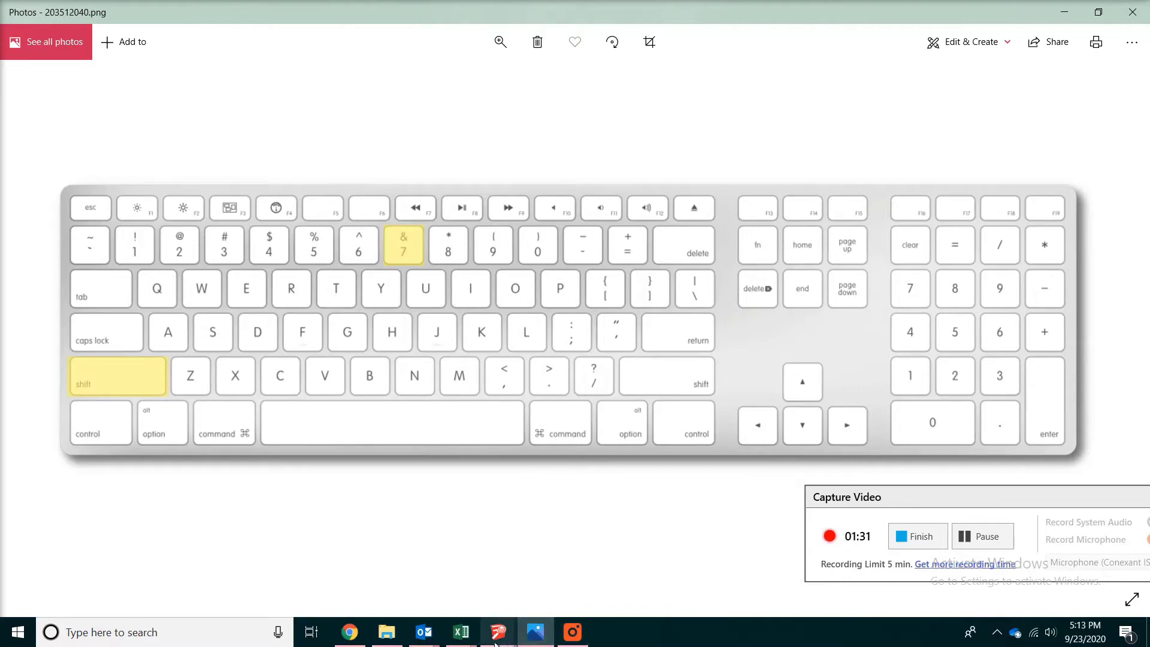
# Enter =B2&C2 in H2 and fill it to H4, giving 5/8", 1/2"CDX and 3/4"FT.
pyautogui.moveTo(464, 644)
pyautogui.click(534, 569)
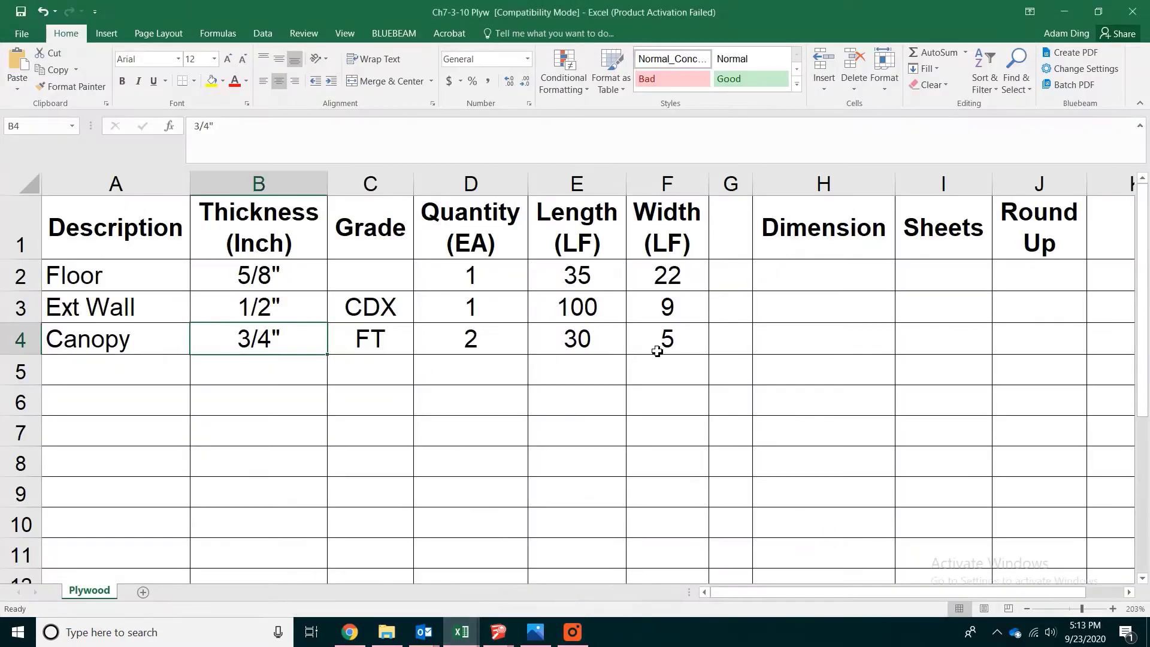
pyautogui.click(803, 280)
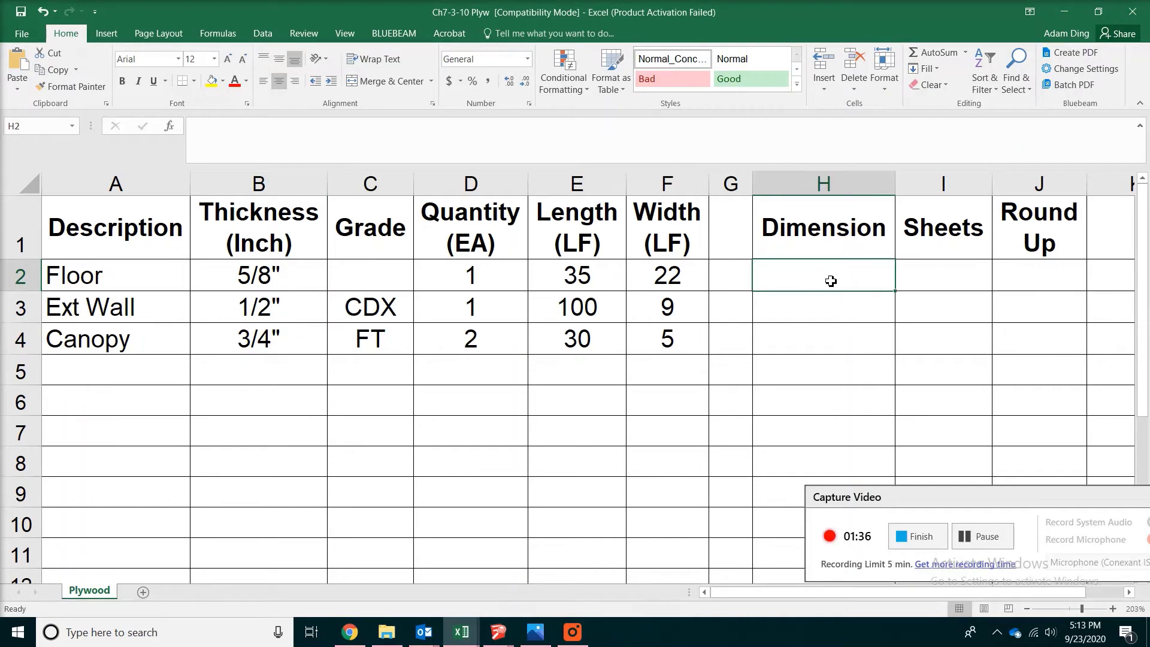
pyautogui.write('=')
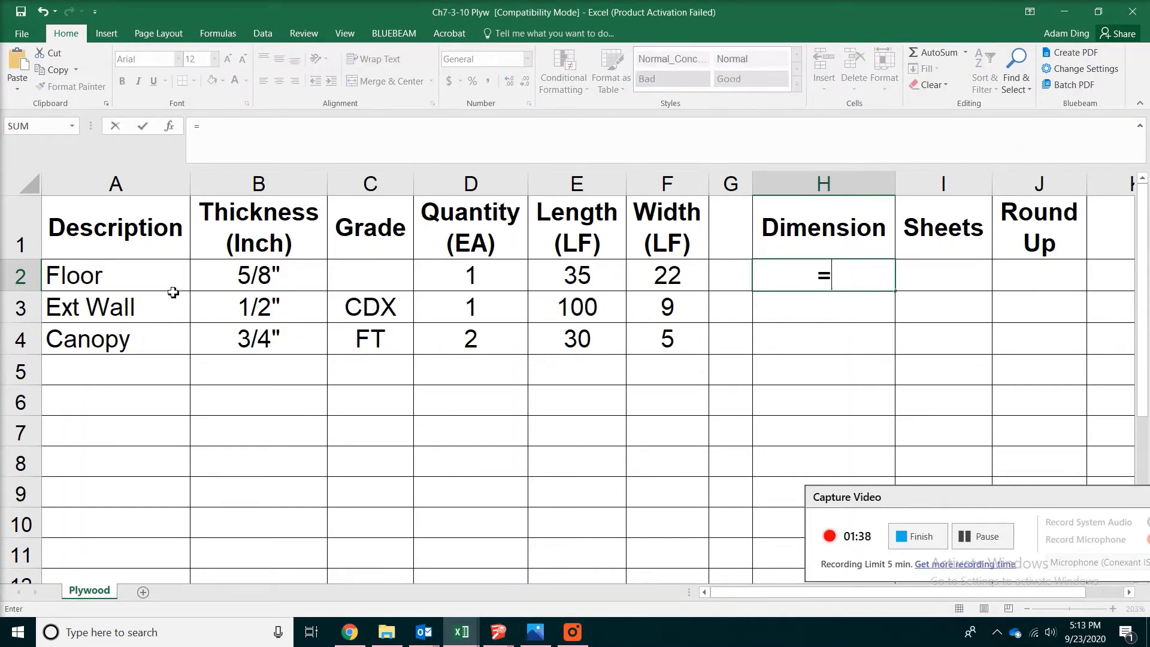
pyautogui.click(262, 283)
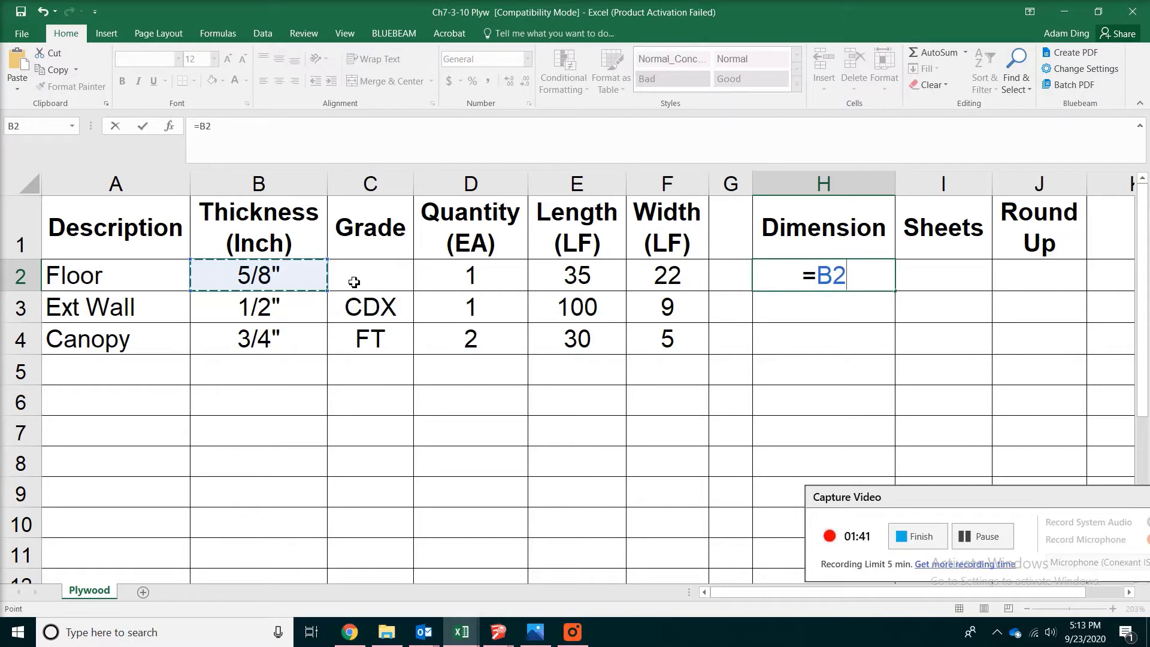
pyautogui.write('&')
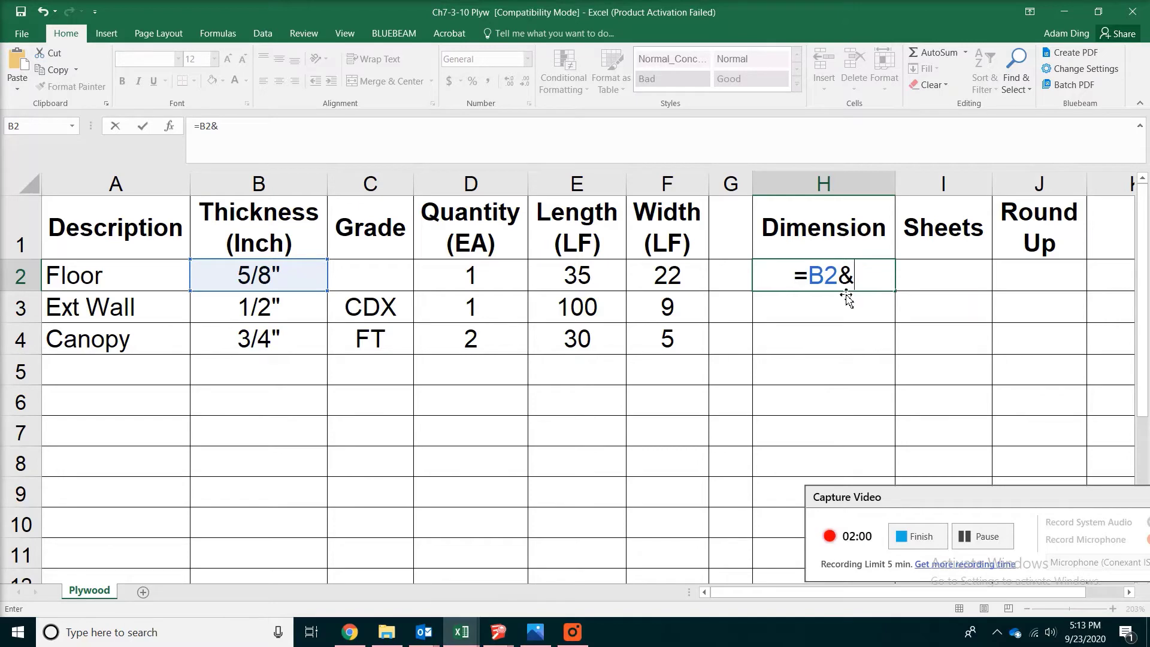
pyautogui.click(376, 280)
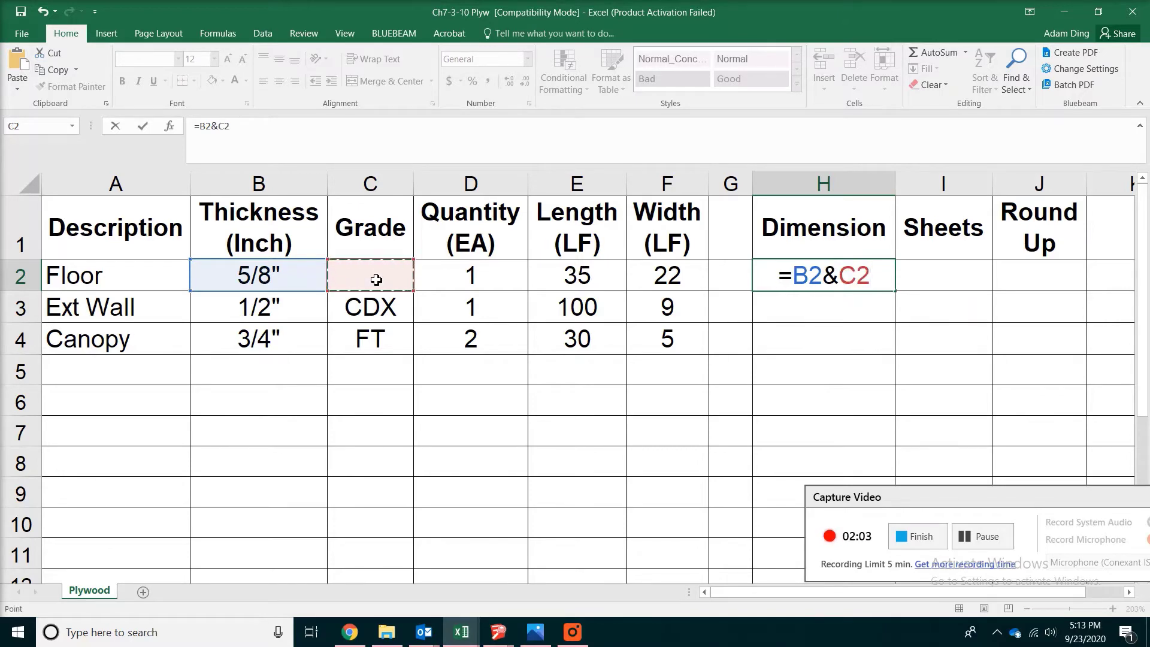
pyautogui.press('Return')
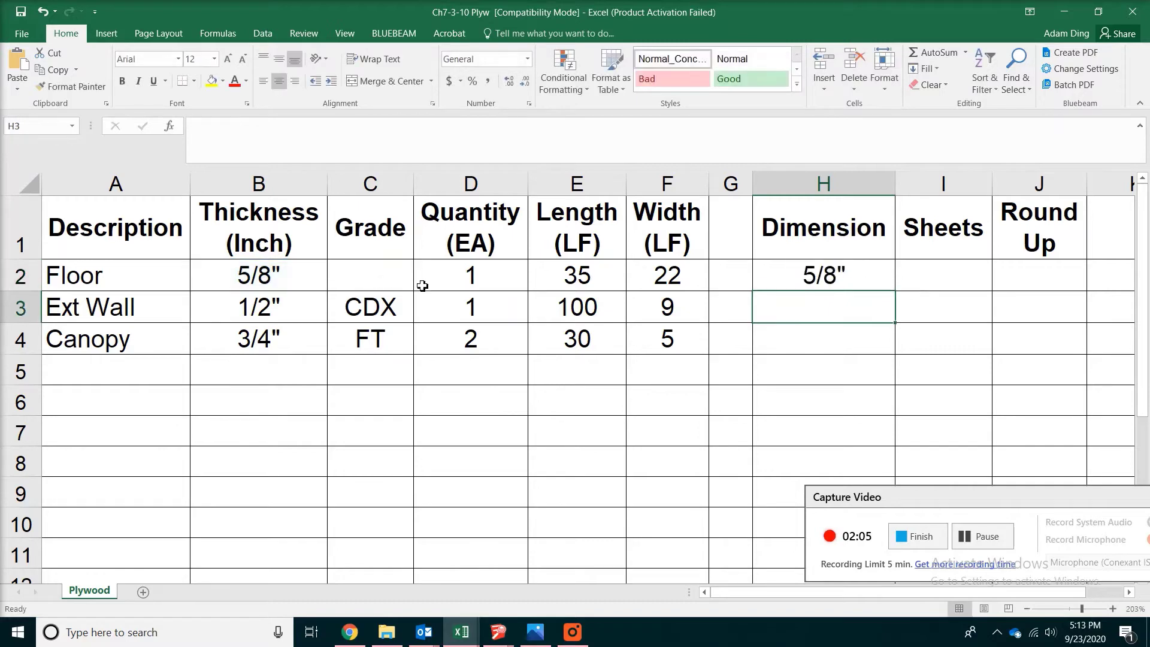
pyautogui.click(846, 284)
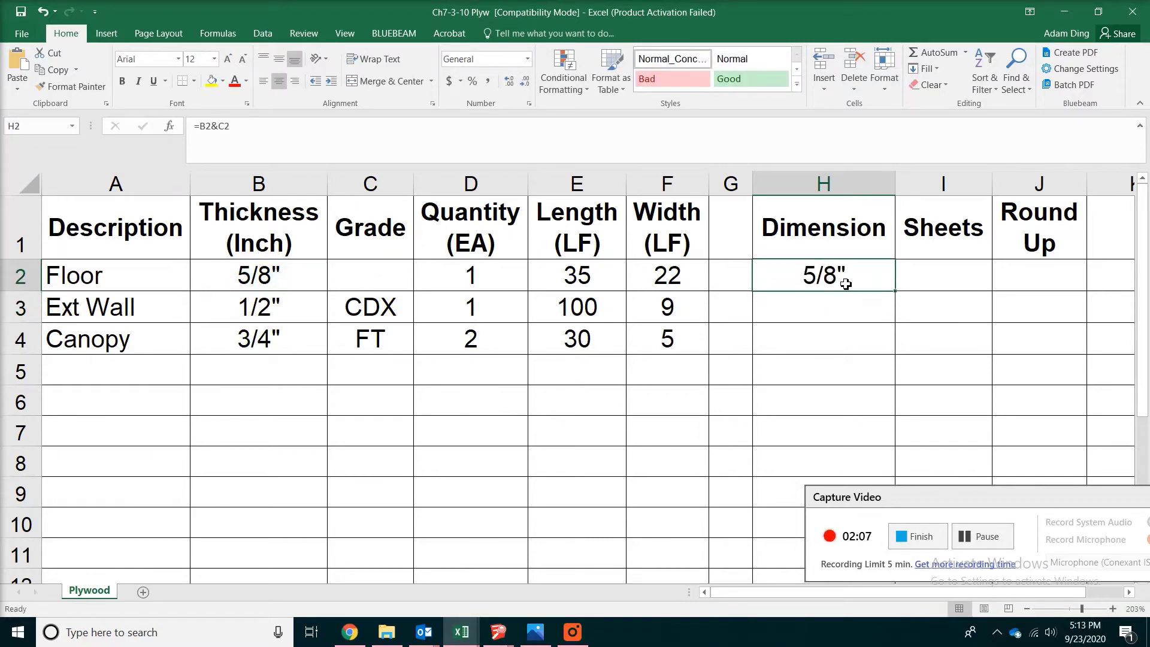
pyautogui.moveTo(895, 290); pyautogui.dragTo(886, 344)
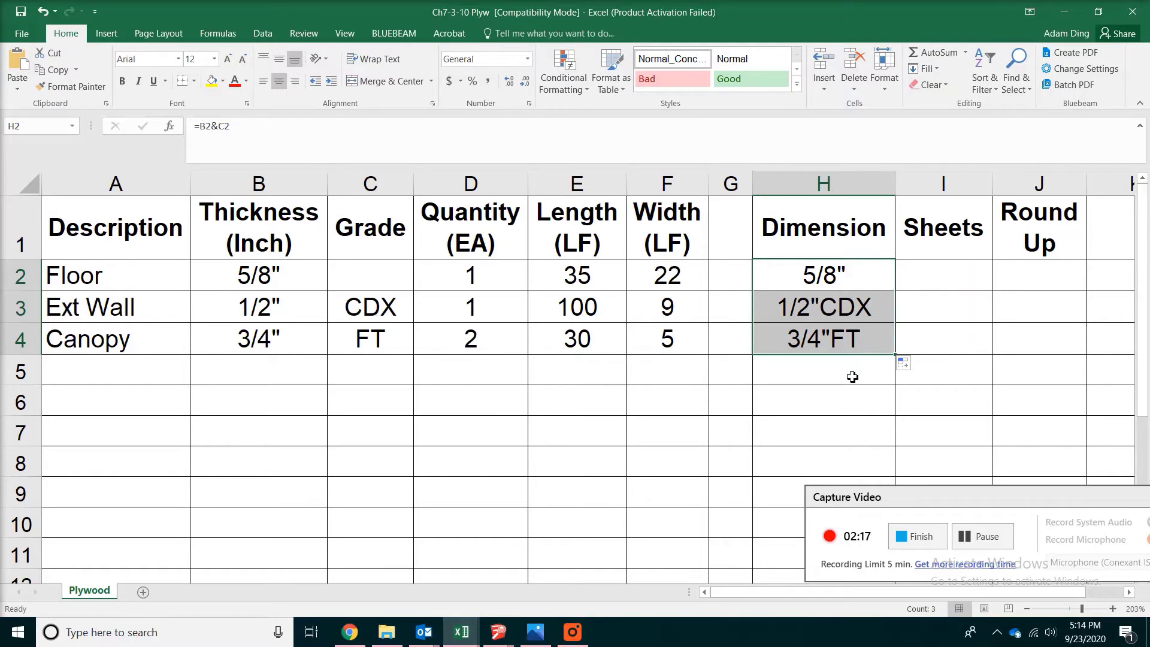
pyautogui.click(986, 536)
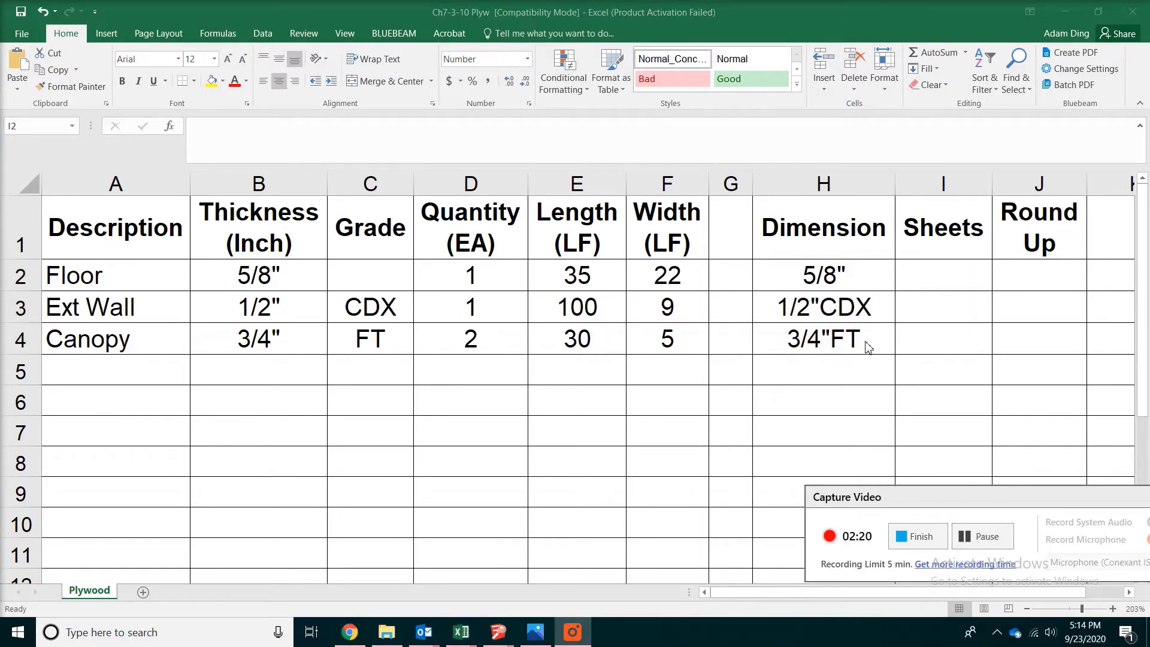
# Enter =D2*E2*F2/32 in I2 and fill it to I4, giving 24.06, 28.13 and 9.38 sheets.
pyautogui.click(956, 275)
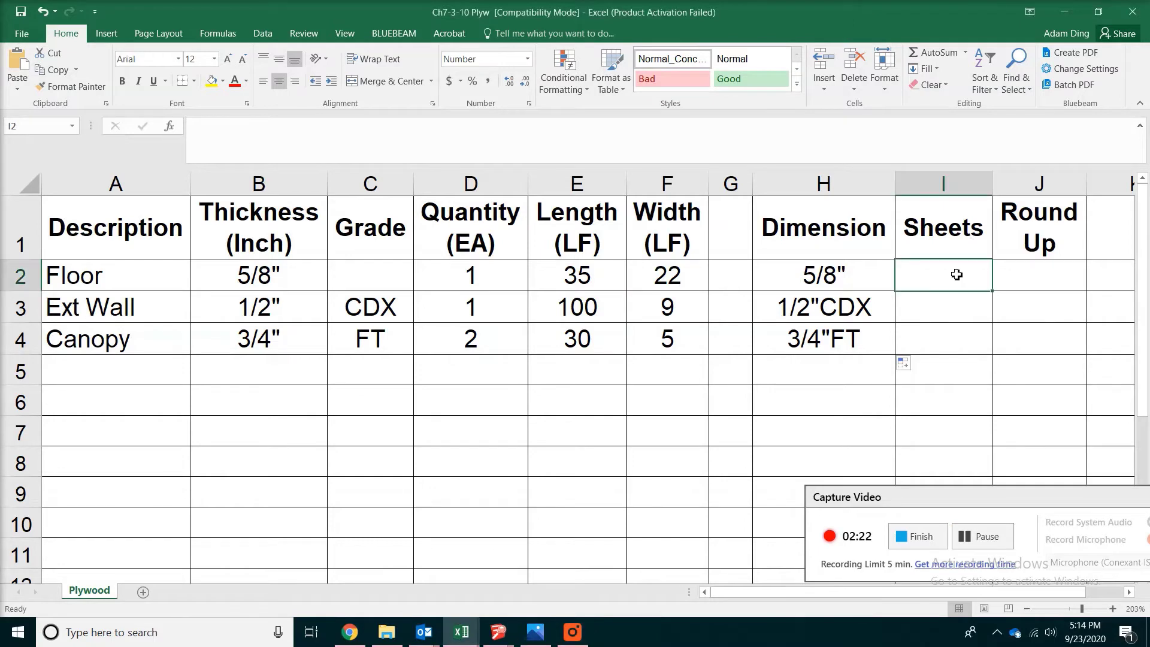
pyautogui.write('=')
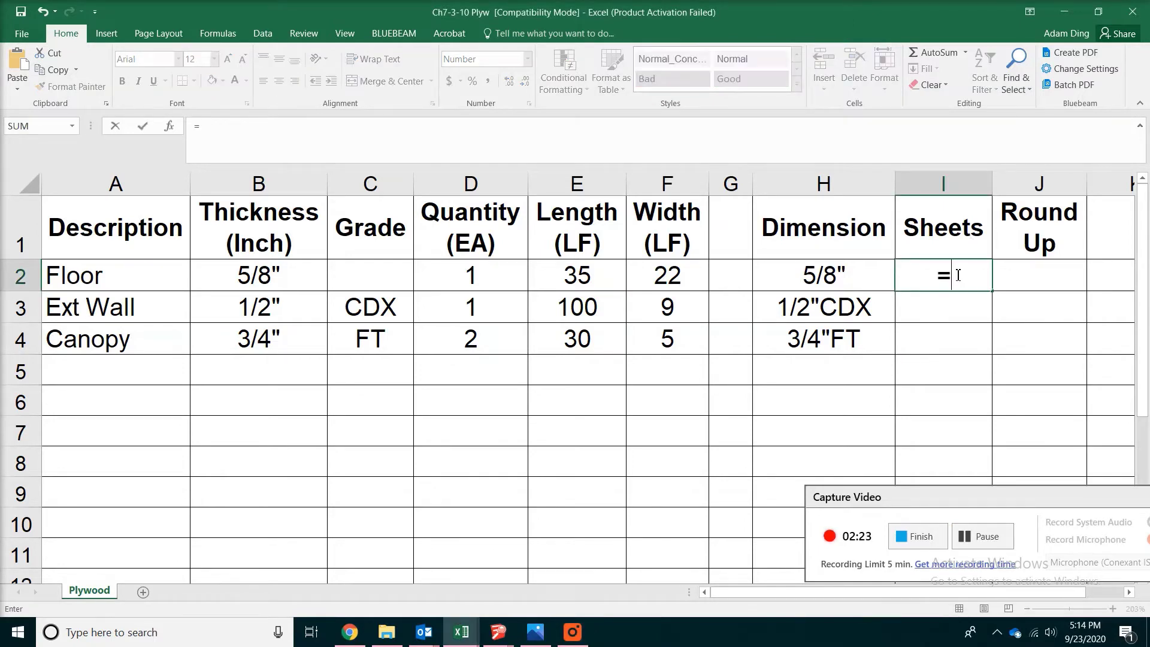
pyautogui.click(445, 279)
pyautogui.write('*')
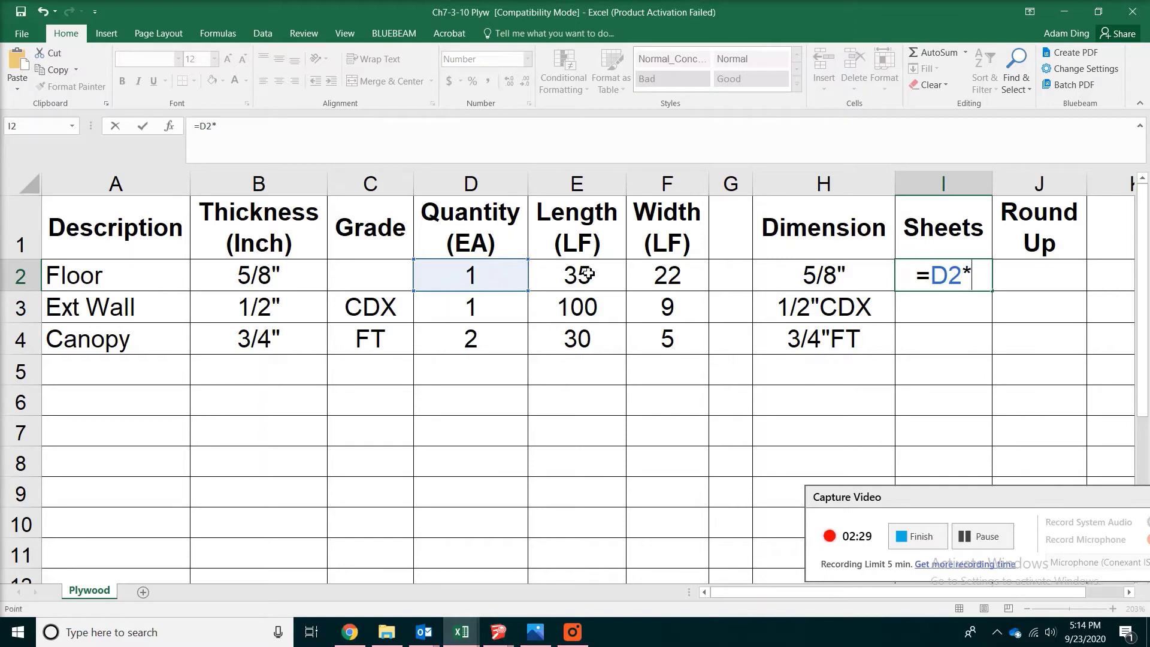
pyautogui.click(588, 274)
pyautogui.write('*')
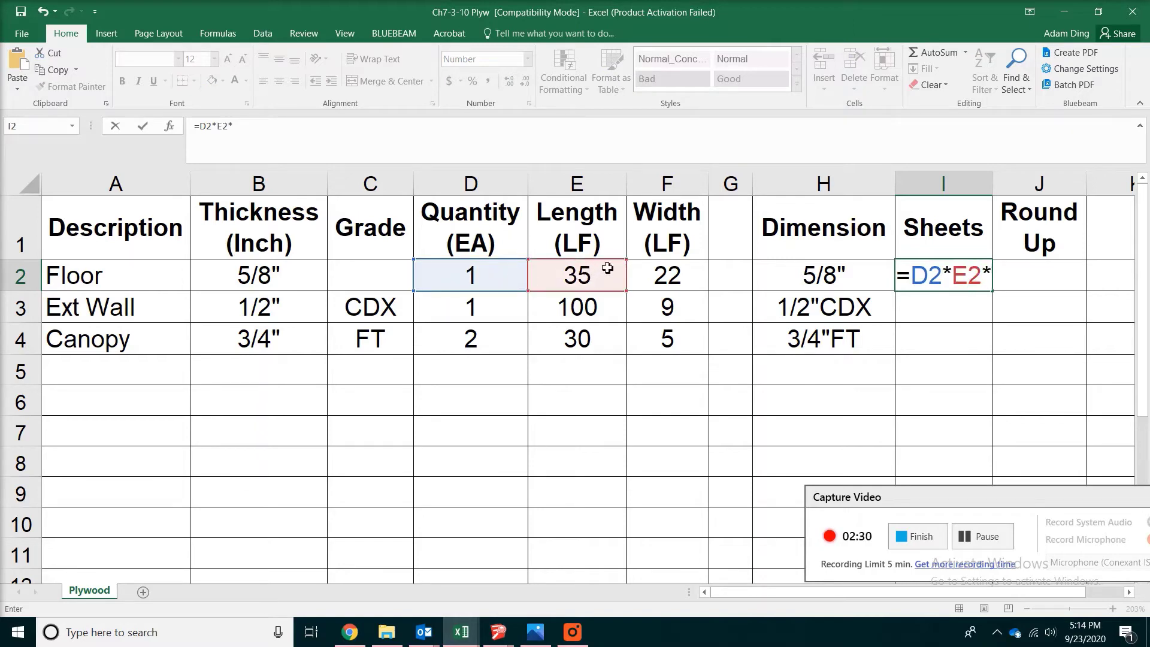
pyautogui.click(656, 274)
pyautogui.write('/32')
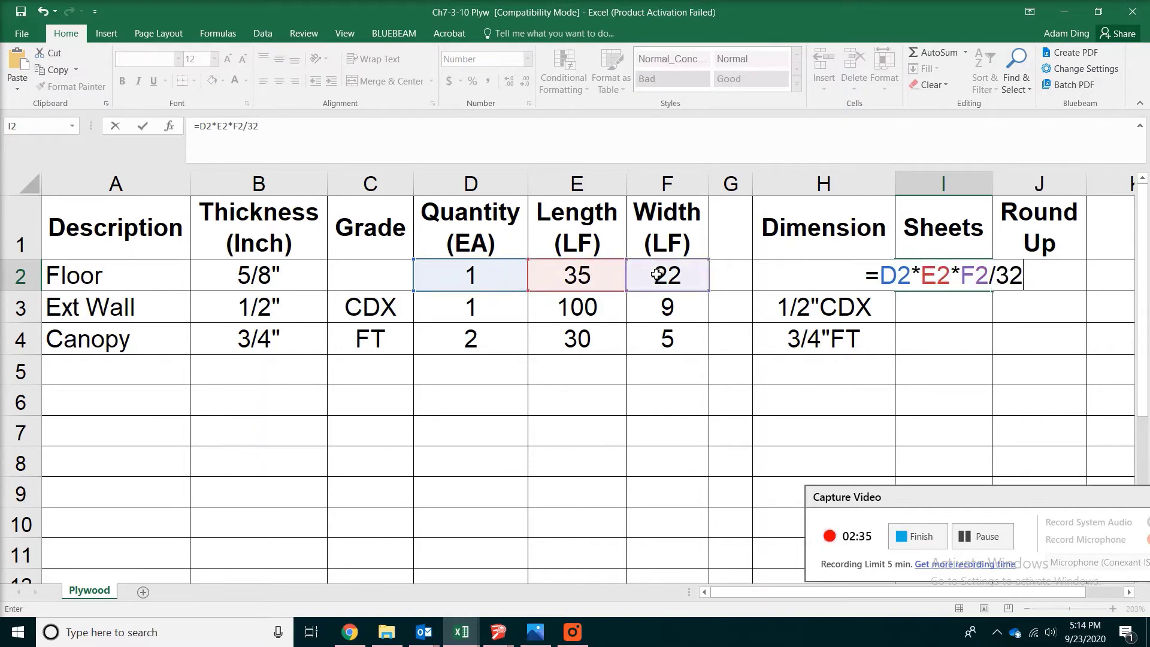
pyautogui.press('Return')
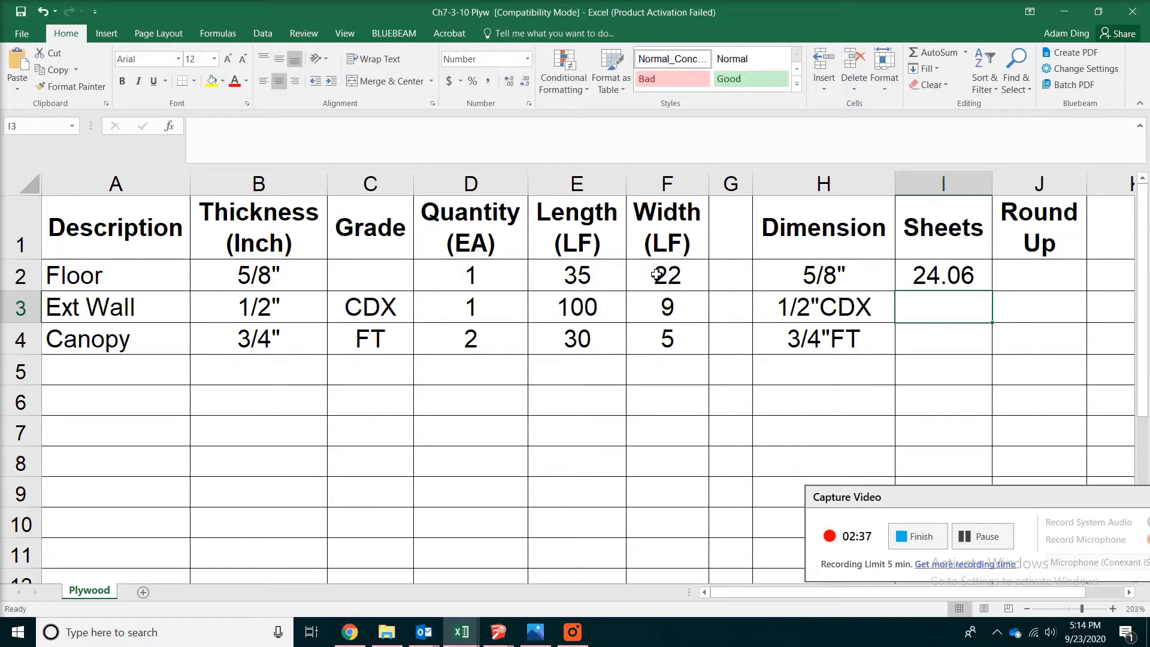
pyautogui.click(943, 276)
pyautogui.moveTo(992, 292); pyautogui.dragTo(961, 352)
pyautogui.press('Right')
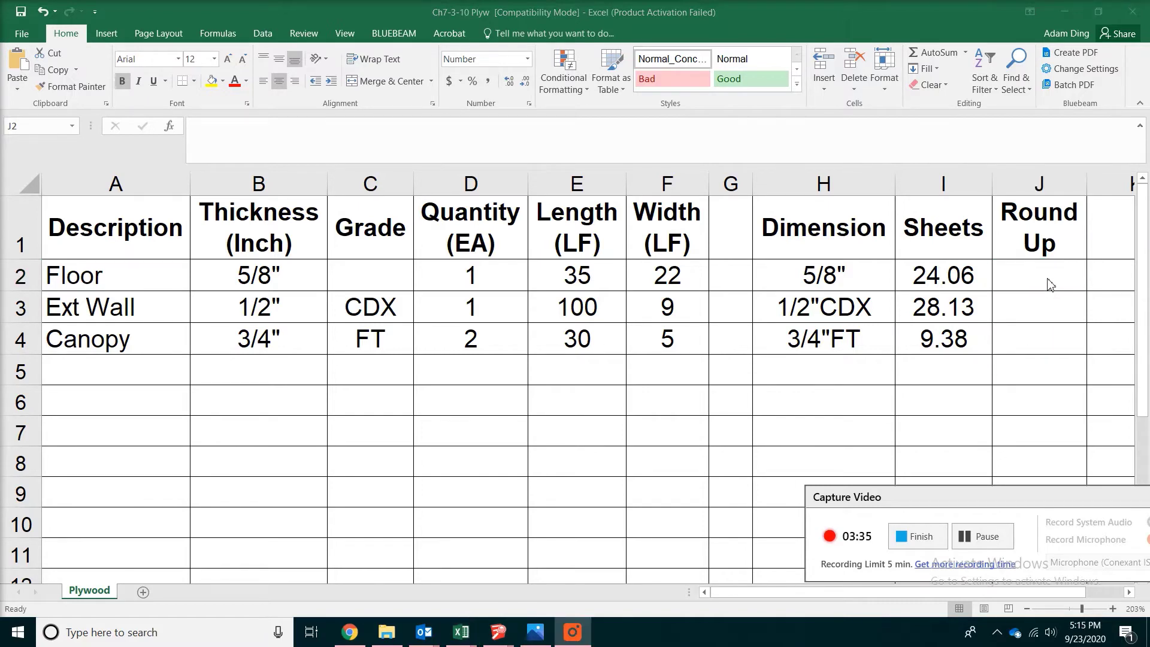
# Enter =ROUNDUP(I2,0) in J2 and fill it to J4, giving 25, 29 and 10.
pyautogui.click(1051, 283)
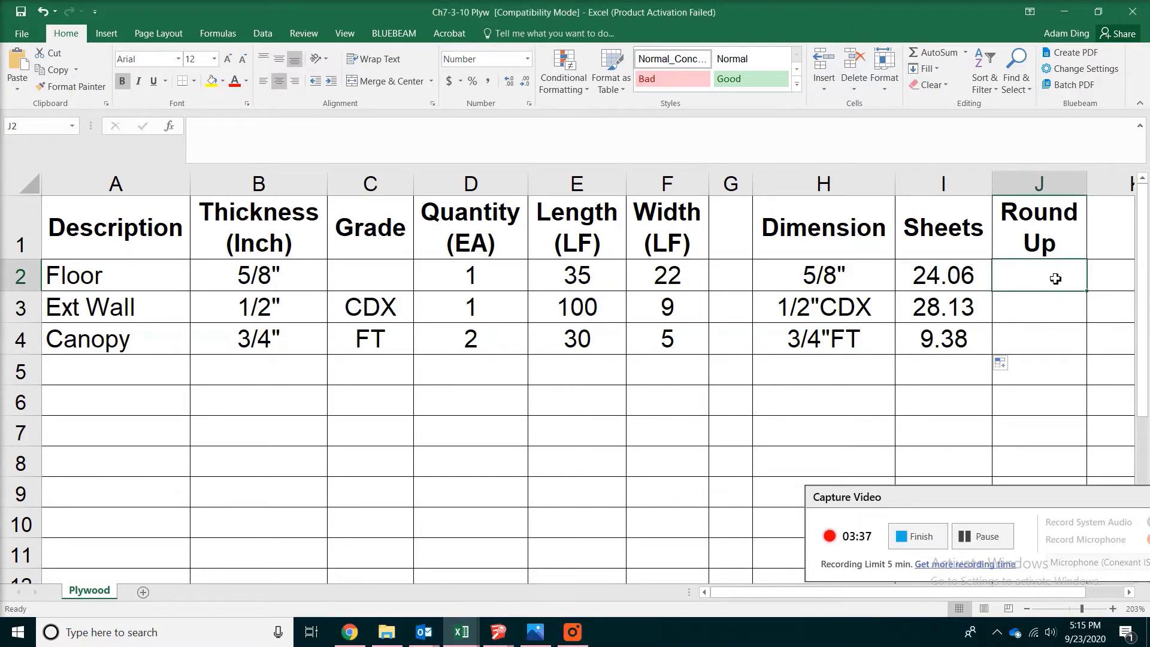
pyautogui.write('=')
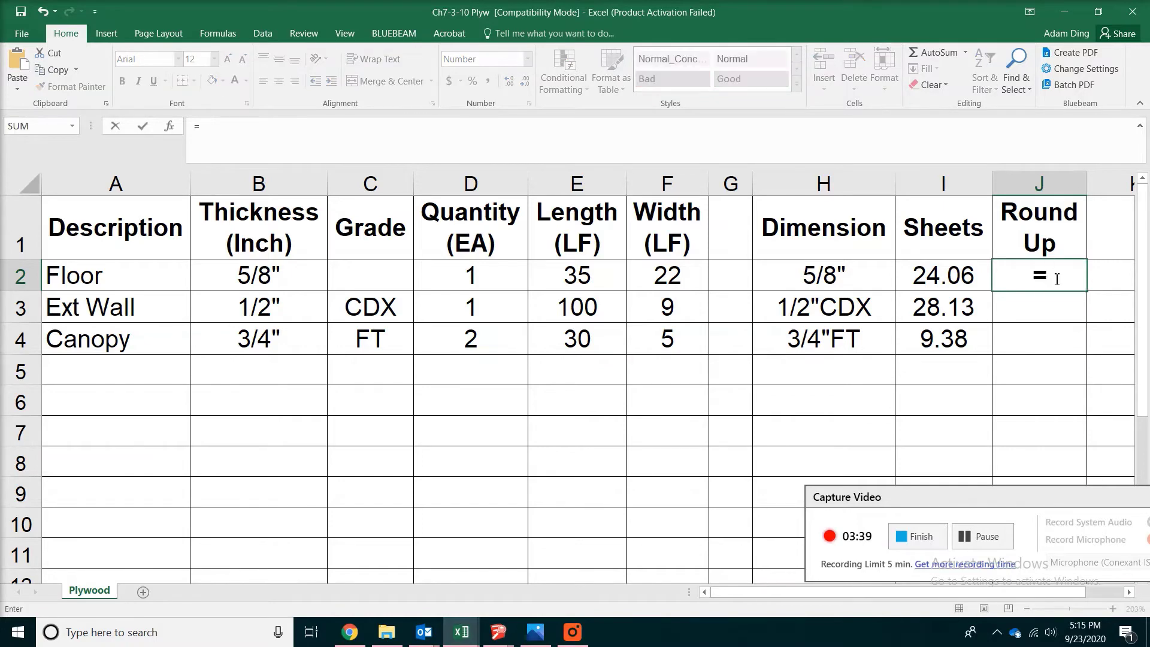
pyautogui.write('round')
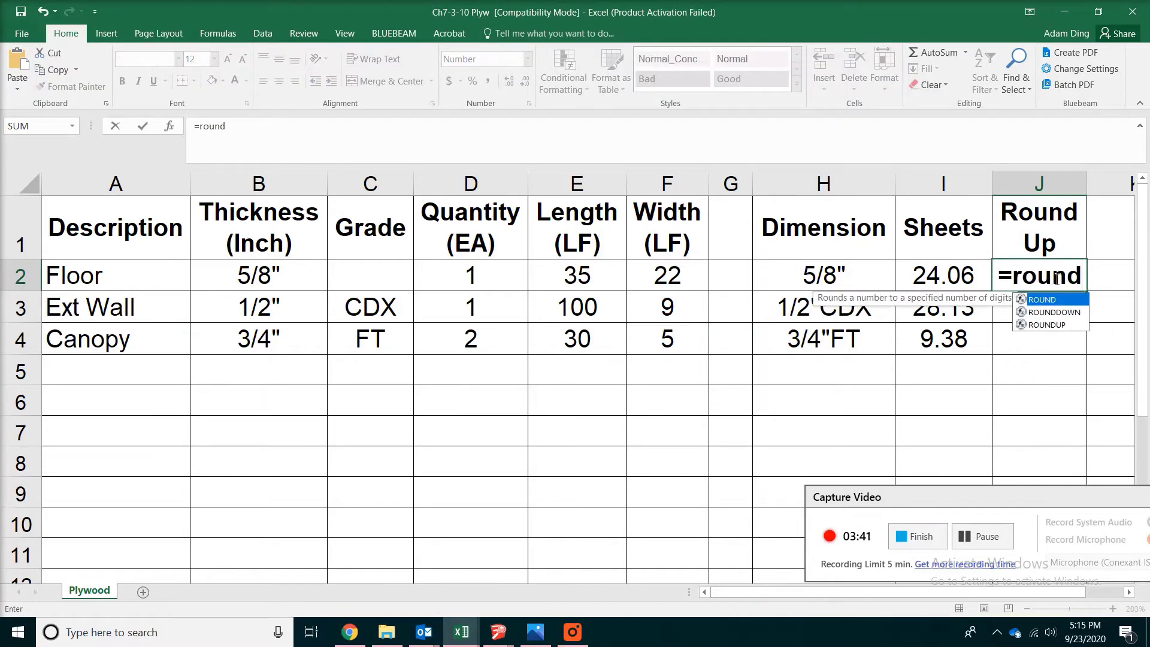
pyautogui.write('up(')
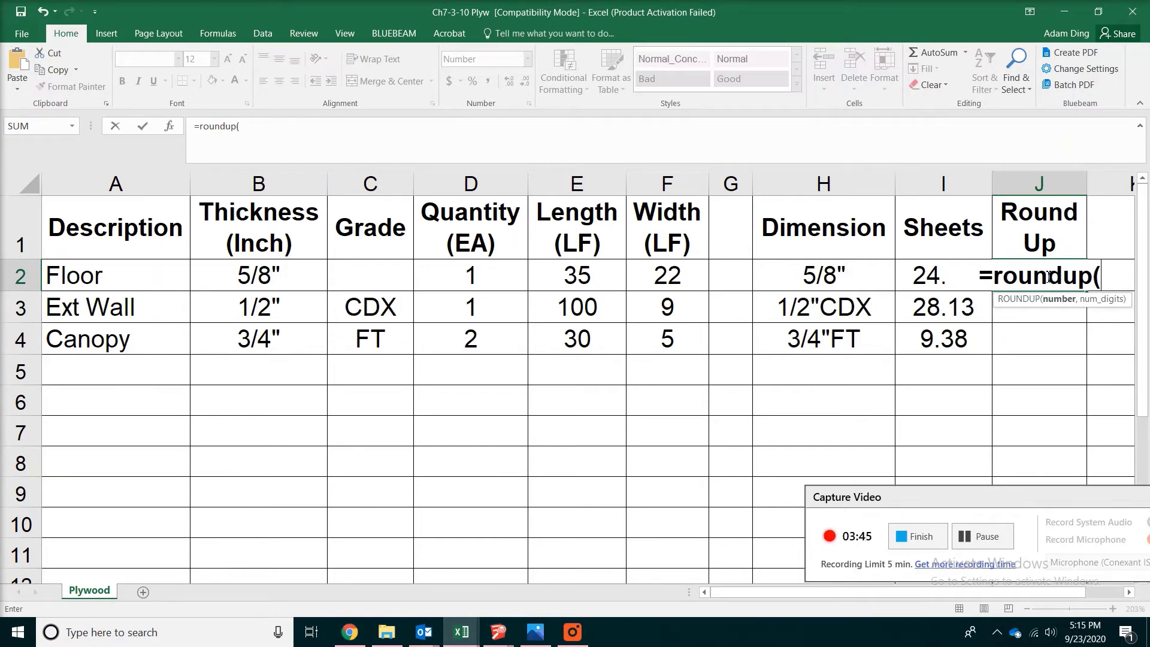
pyautogui.click(919, 282)
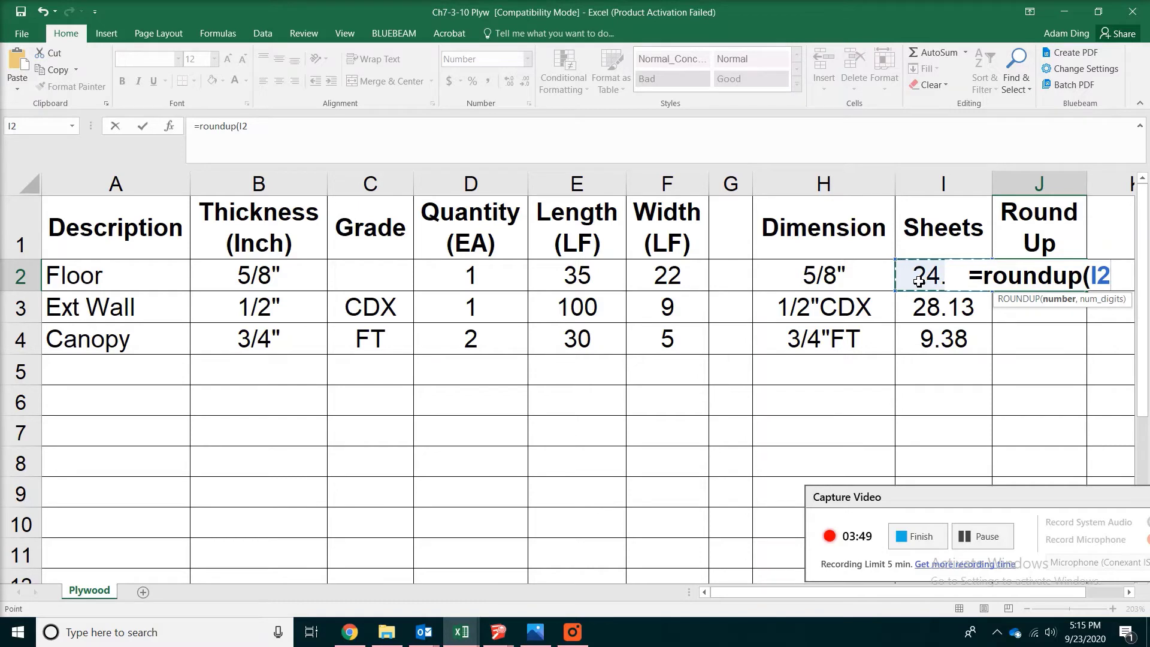
pyautogui.write(',')
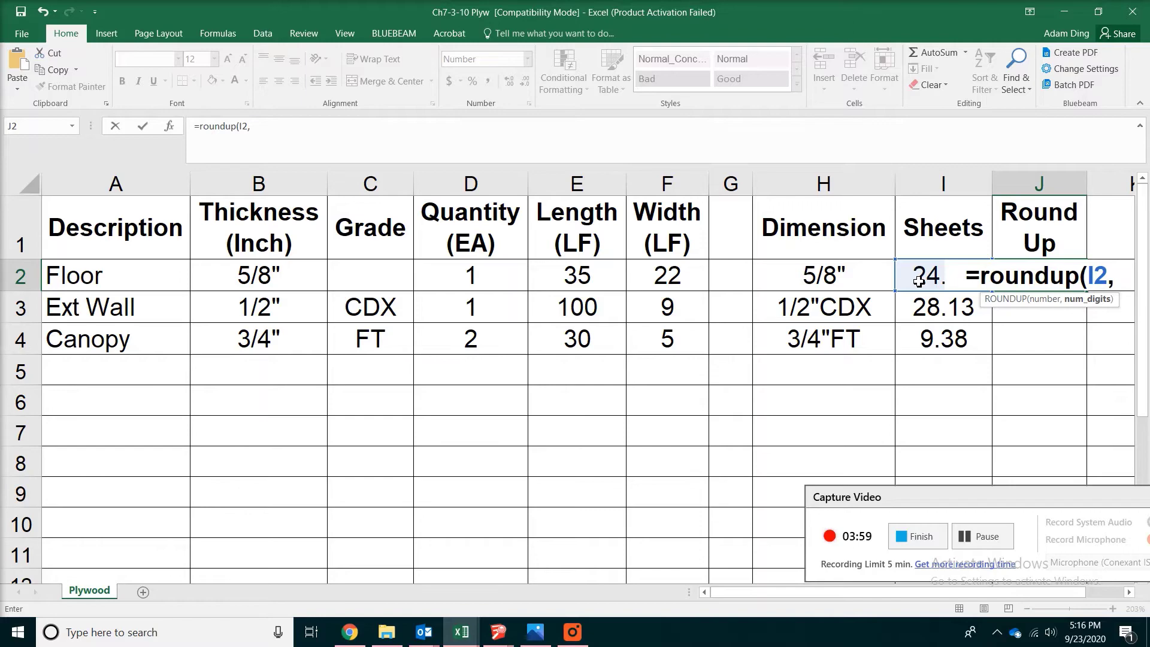
pyautogui.write('0)')
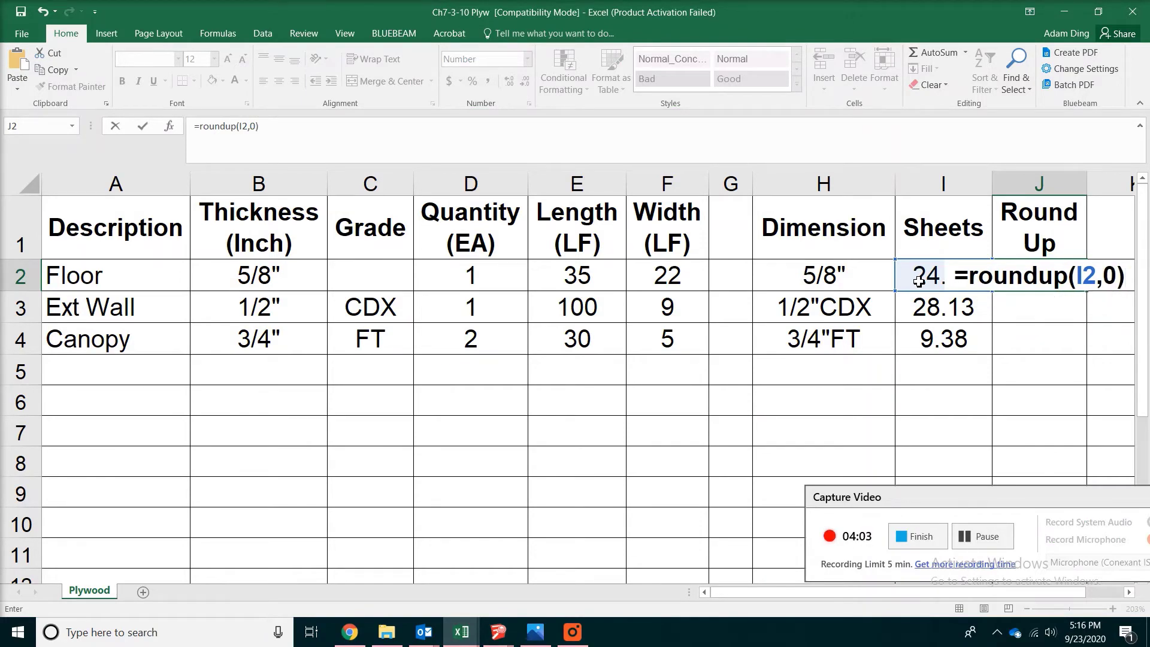
pyautogui.press('Return')
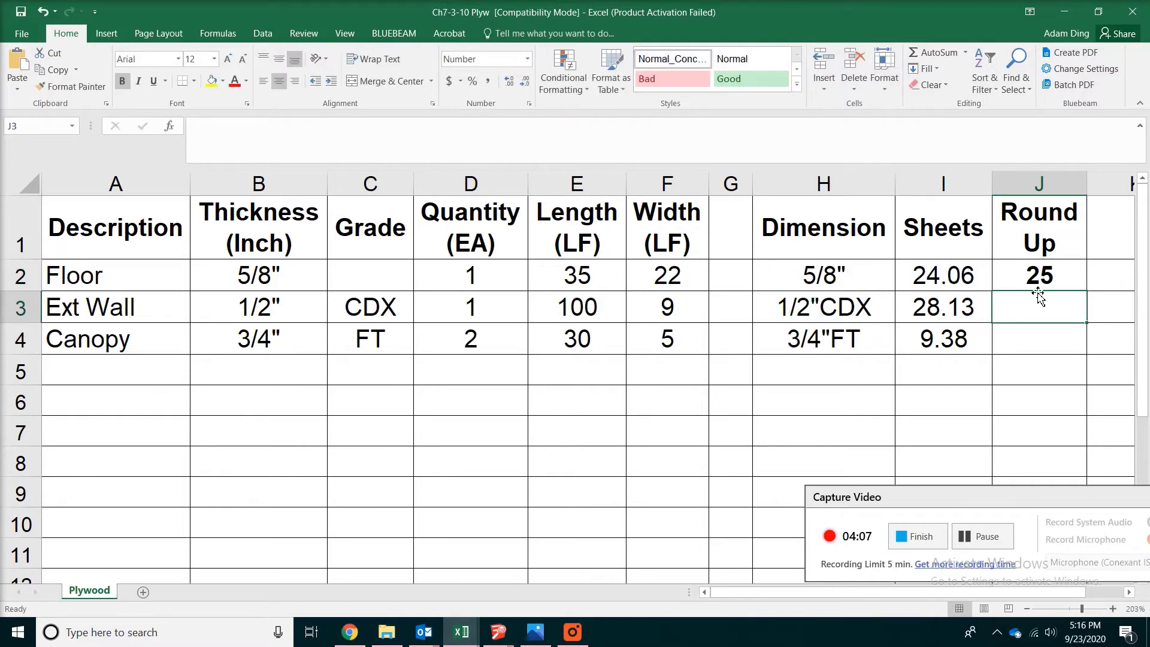
pyautogui.click(1077, 280)
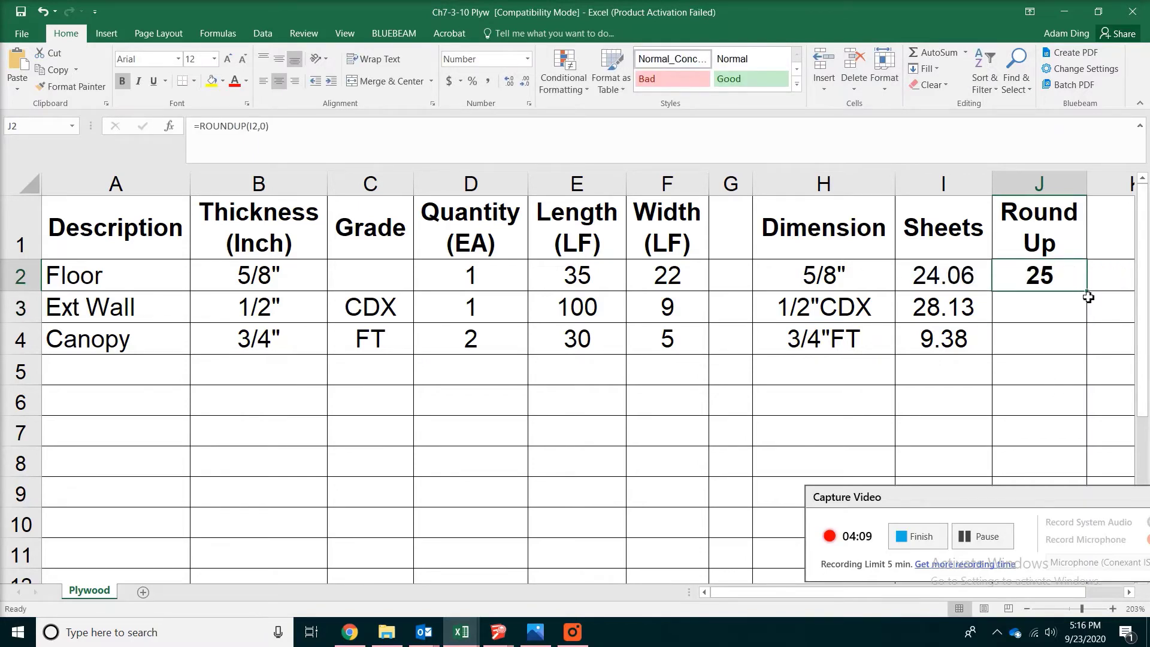
pyautogui.moveTo(1087, 293); pyautogui.dragTo(1096, 354)
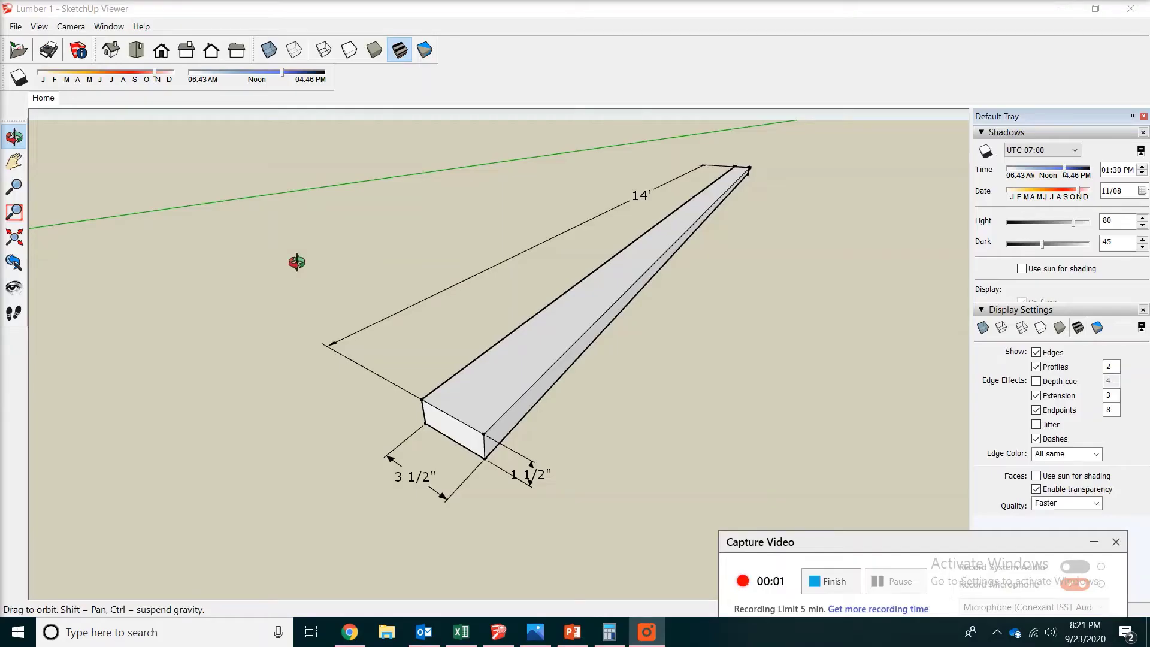
# Orbit and zoom around the 14' board, ending on its 3 1/2" × 1 1/2" end face.
pyautogui.click(308, 294)
pyautogui.moveTo(420, 330)
pyautogui.mouseDown()
pyautogui.moveTo(539, 331)
pyautogui.moveTo(593, 277)
pyautogui.mouseUp()
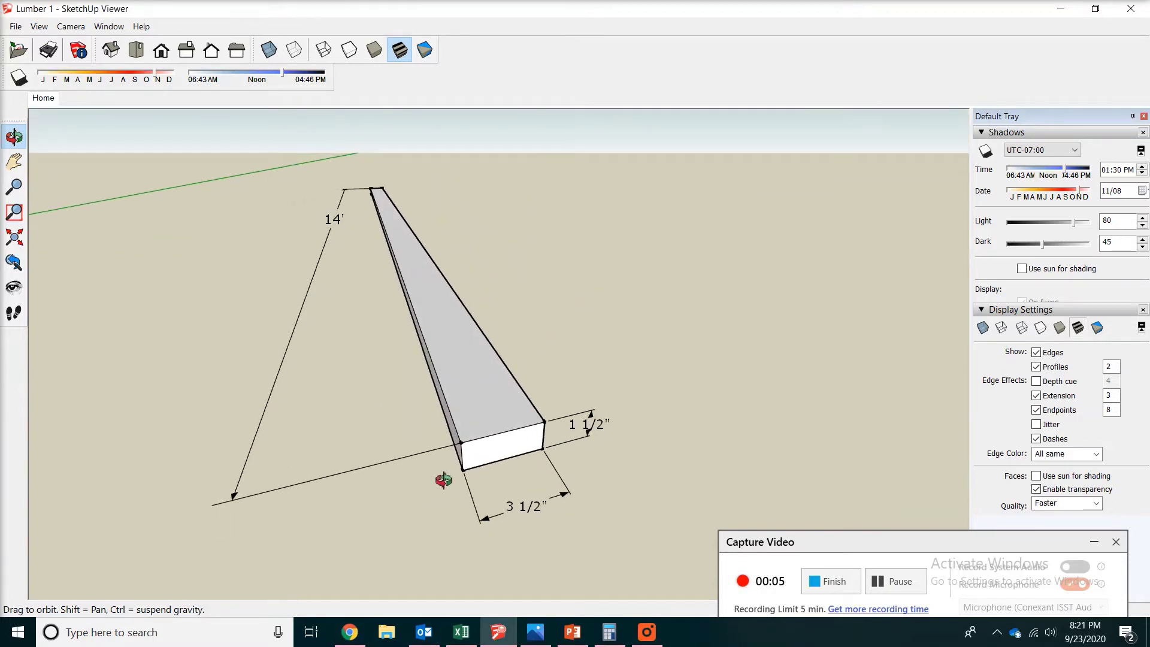
pyautogui.moveTo(444, 480); pyautogui.dragTo(589, 407)
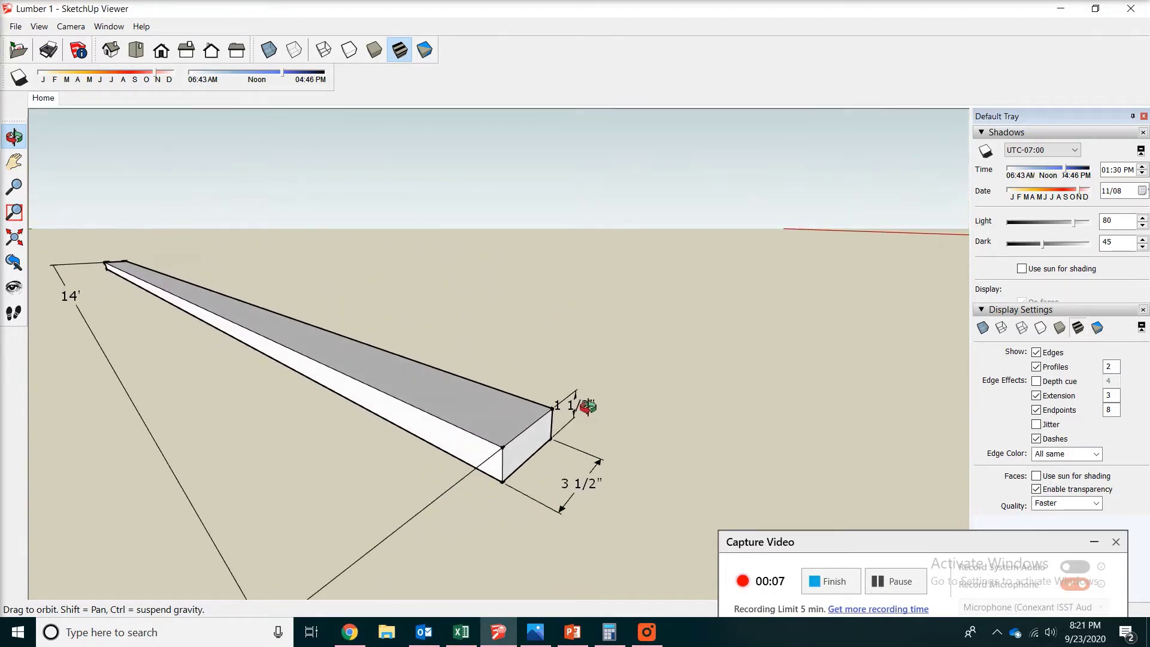
pyautogui.moveTo(207, 410); pyautogui.dragTo(233, 419)
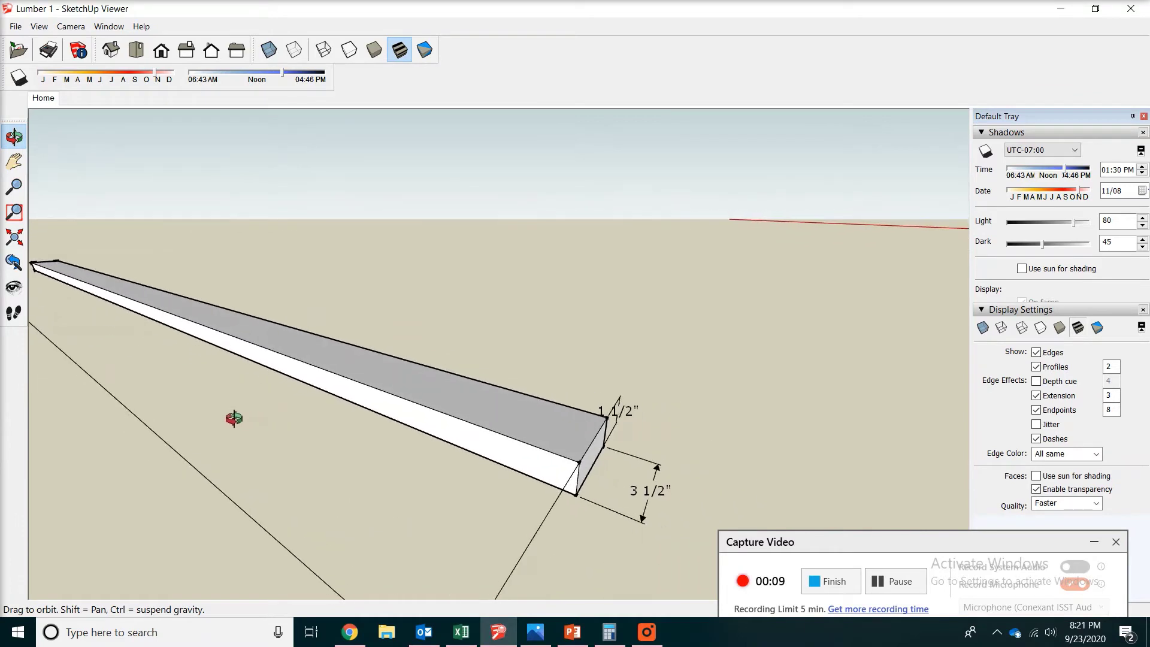
pyautogui.scroll(-6, 234, 419)
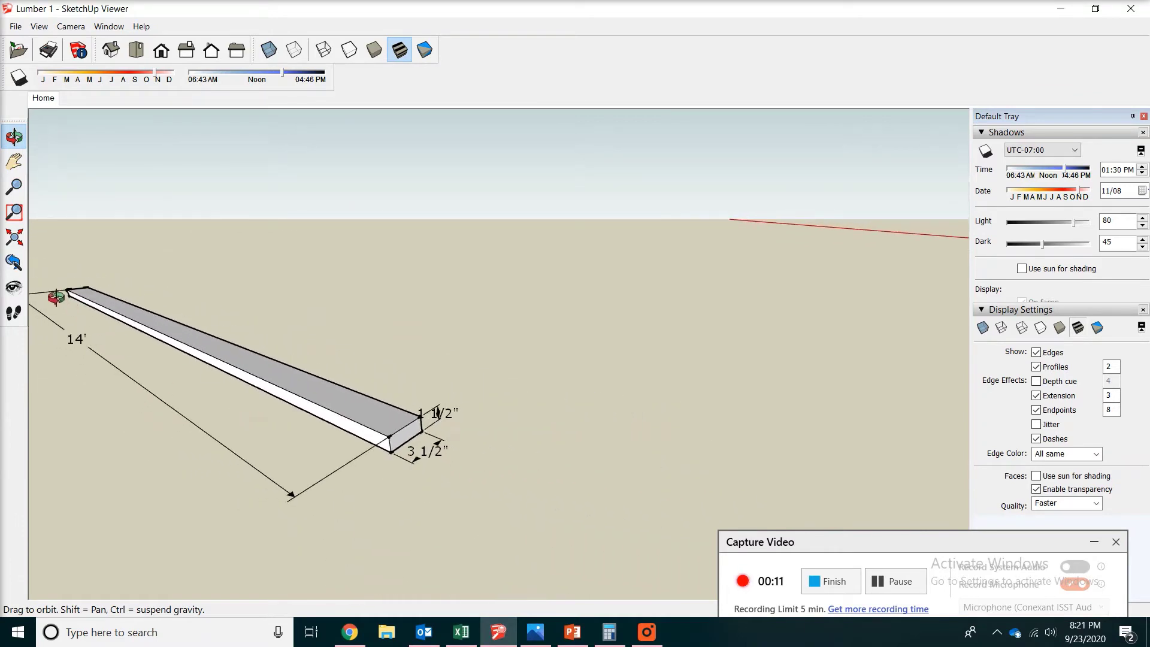
pyautogui.moveTo(407, 479); pyautogui.dragTo(336, 447)
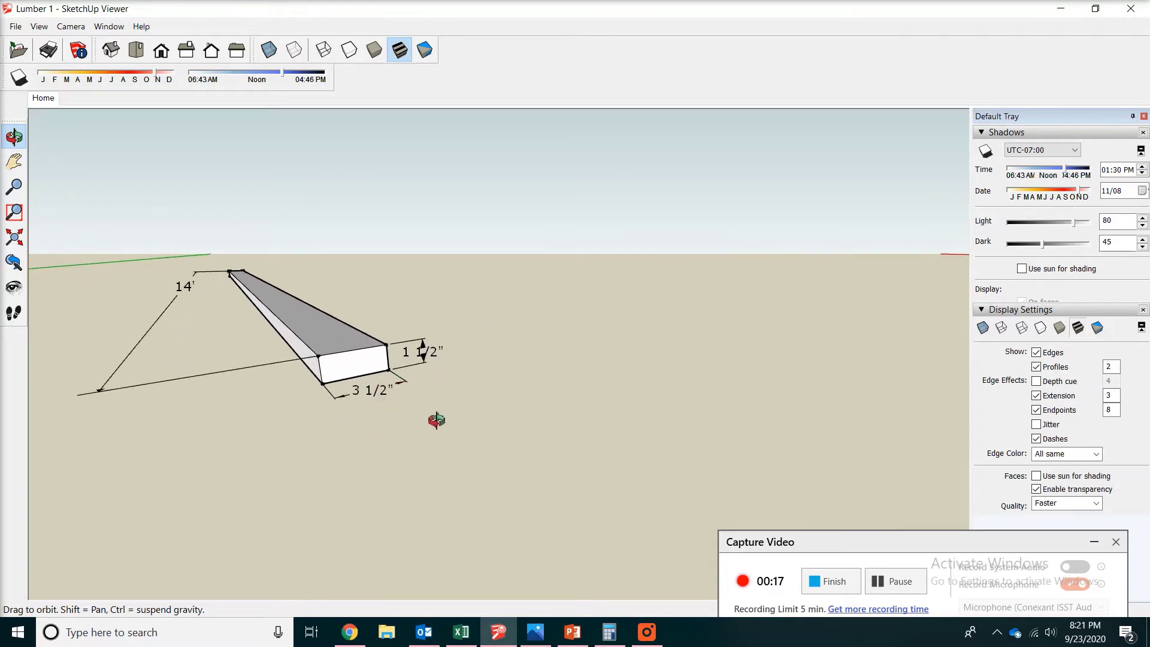
pyautogui.moveTo(437, 420); pyautogui.dragTo(375, 457)
pyautogui.scroll(3, 375, 457)
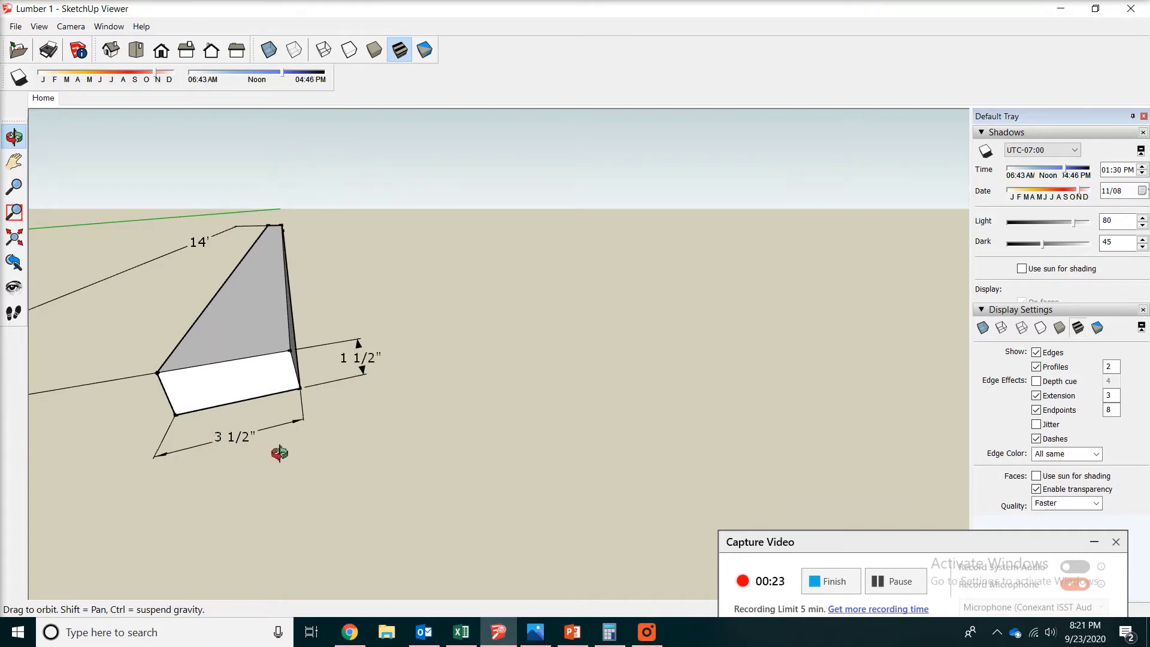
pyautogui.moveTo(282, 470); pyautogui.dragTo(424, 473)
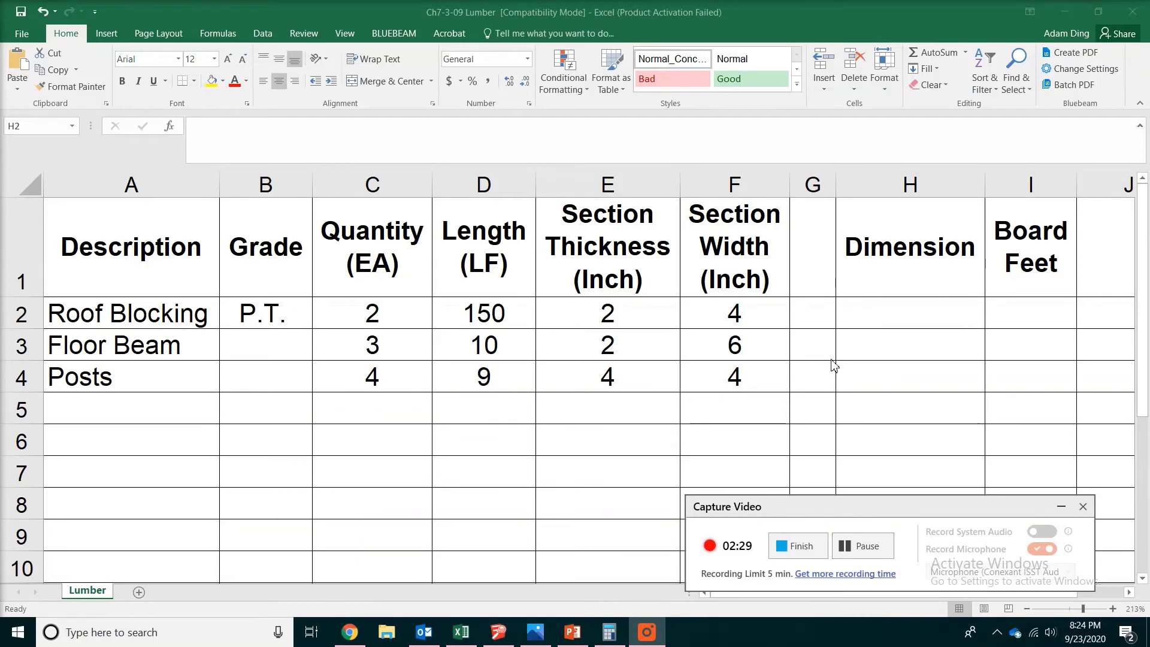
pyautogui.click(863, 320)
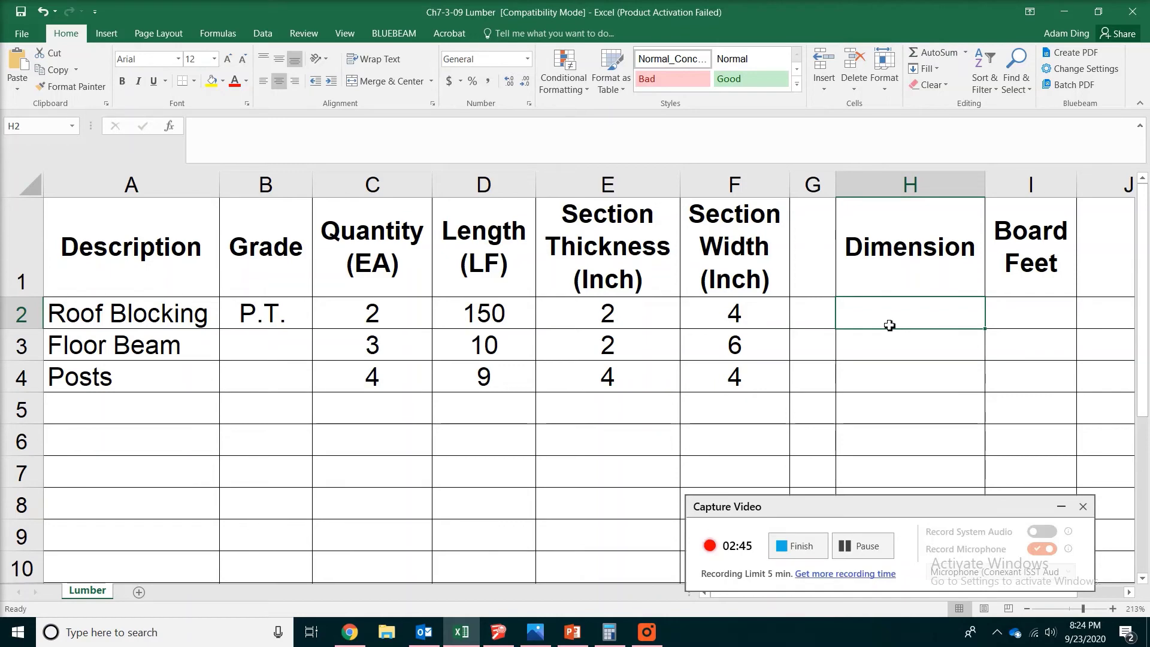
# Enter =B2&E2&"X"&F2 in H2 and fill it to H4, giving P.T. 2X4, 2X6 and 4X4.
pyautogui.write('=')
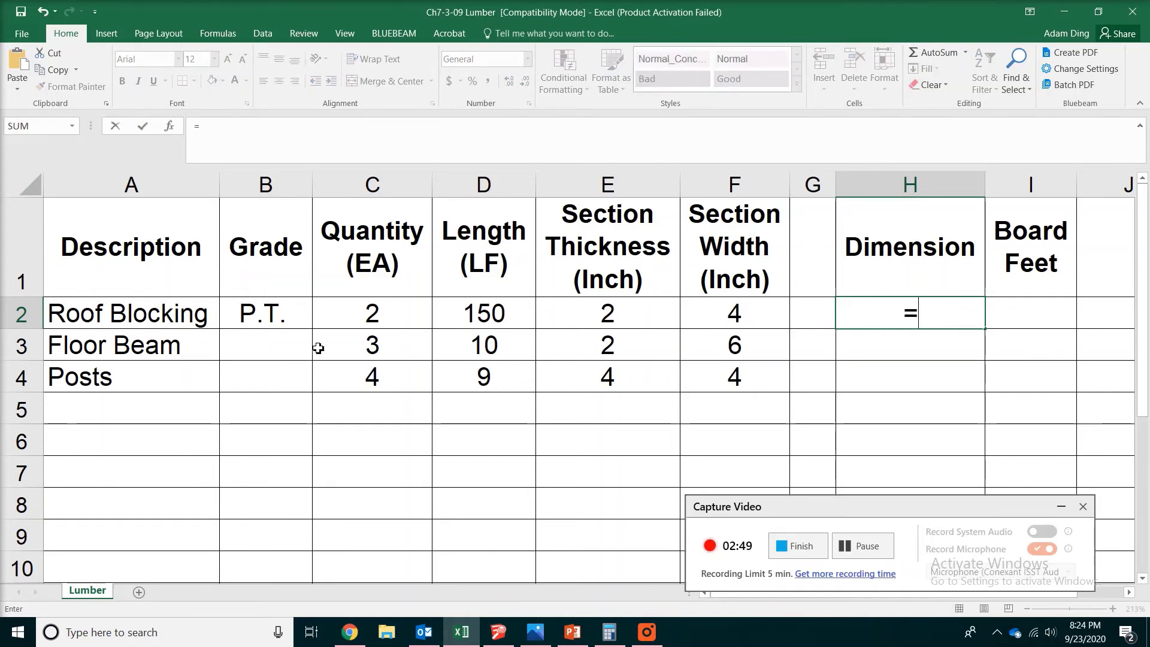
pyautogui.click(251, 317)
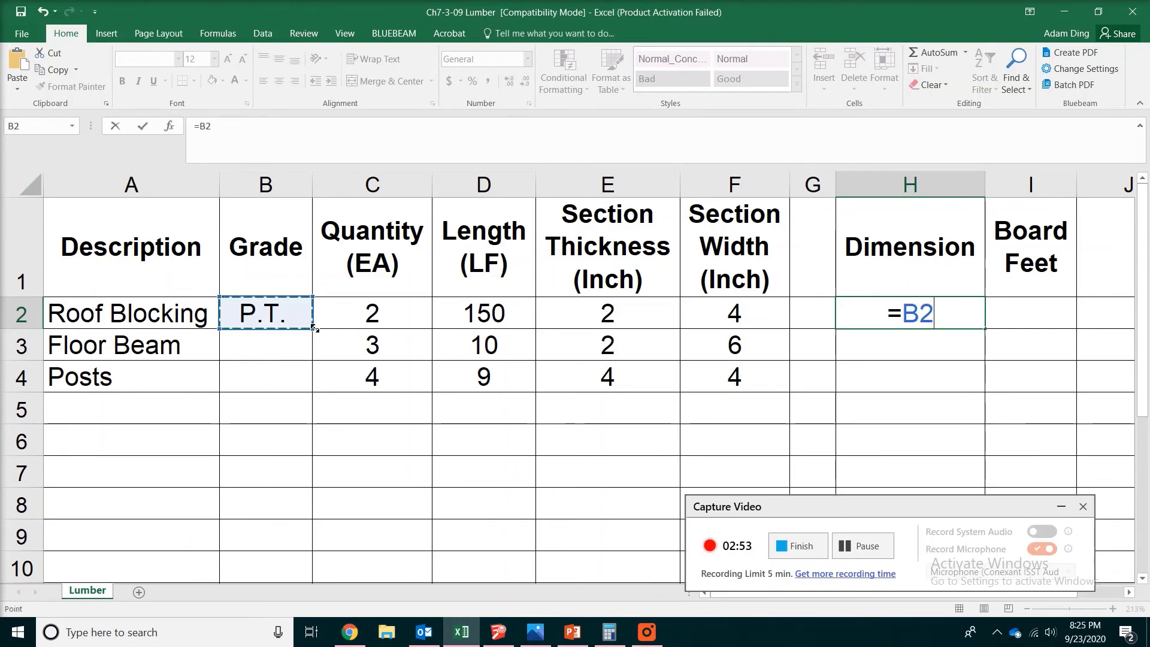
pyautogui.write('&')
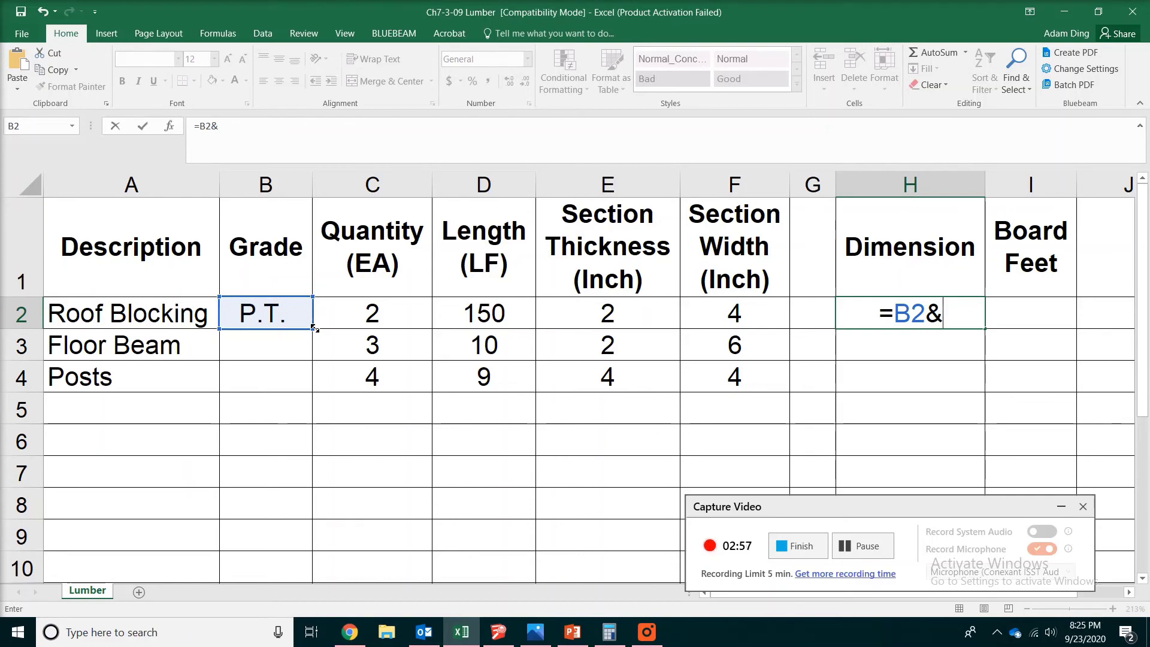
pyautogui.click(619, 314)
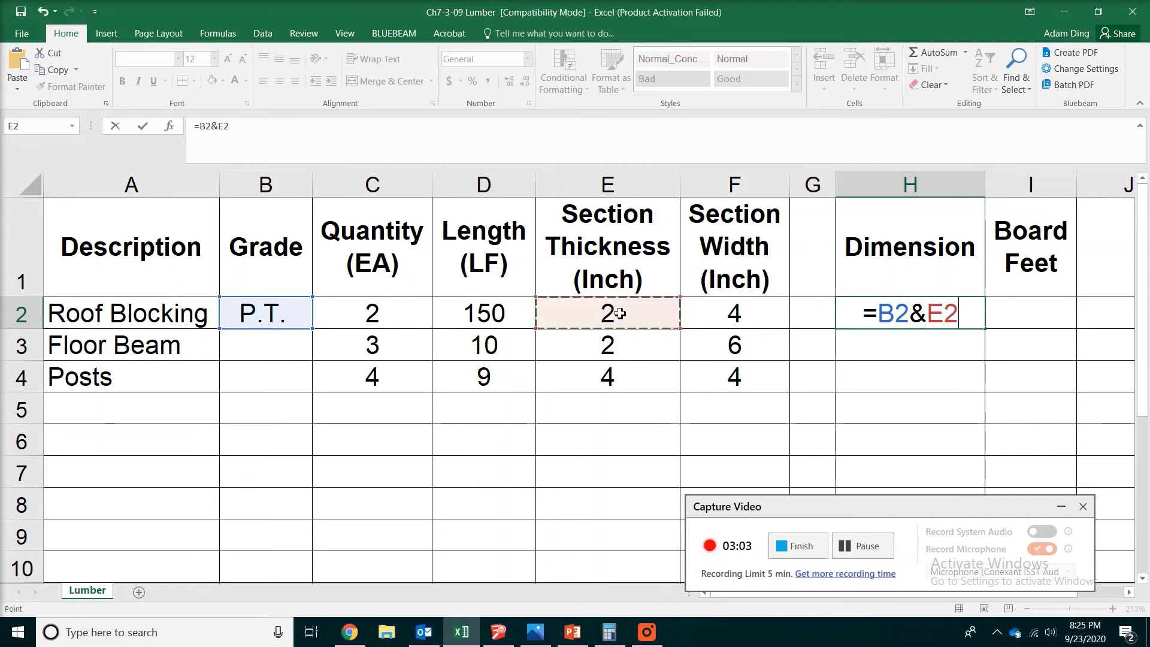
pyautogui.write('&')
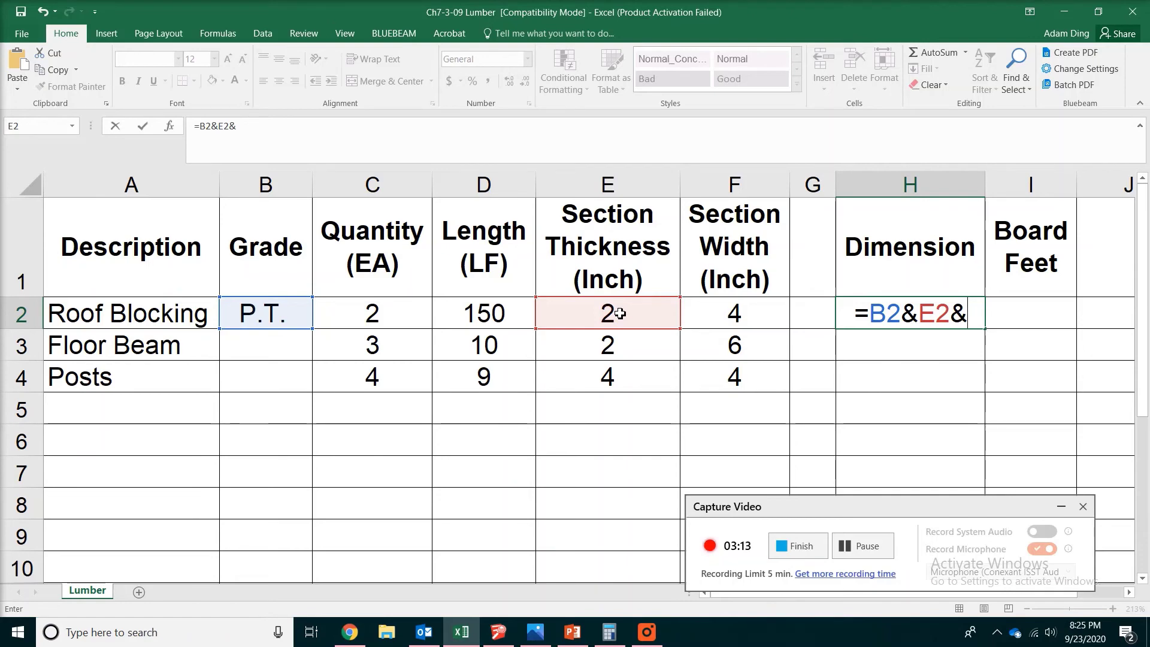
pyautogui.write('"')
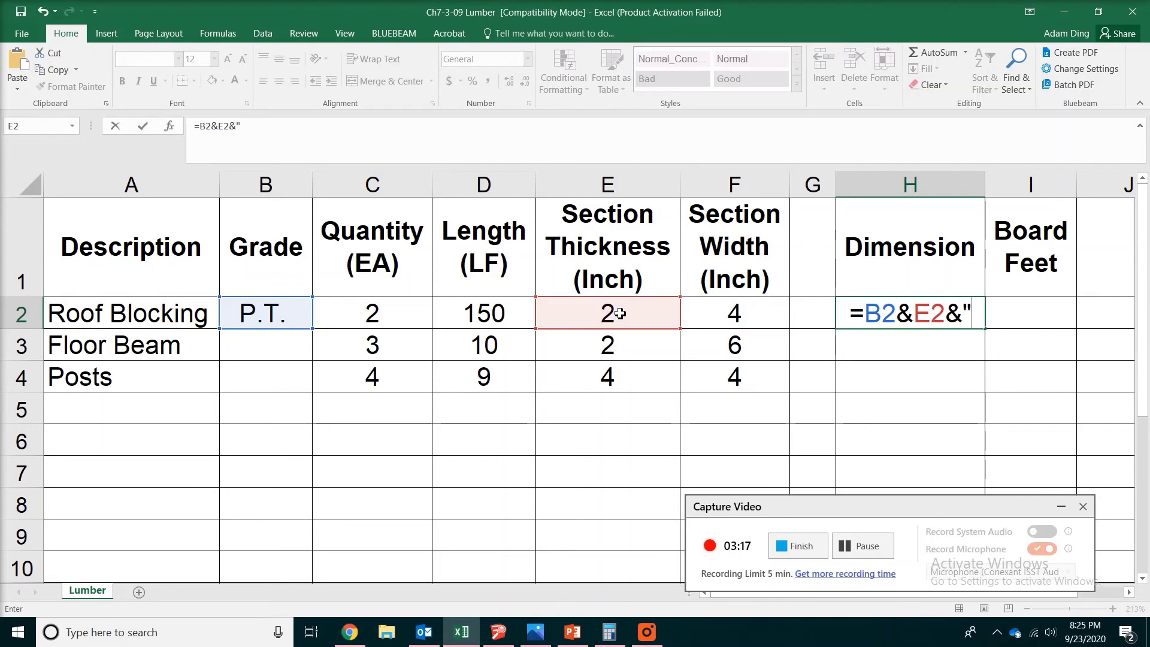
pyautogui.write('X')
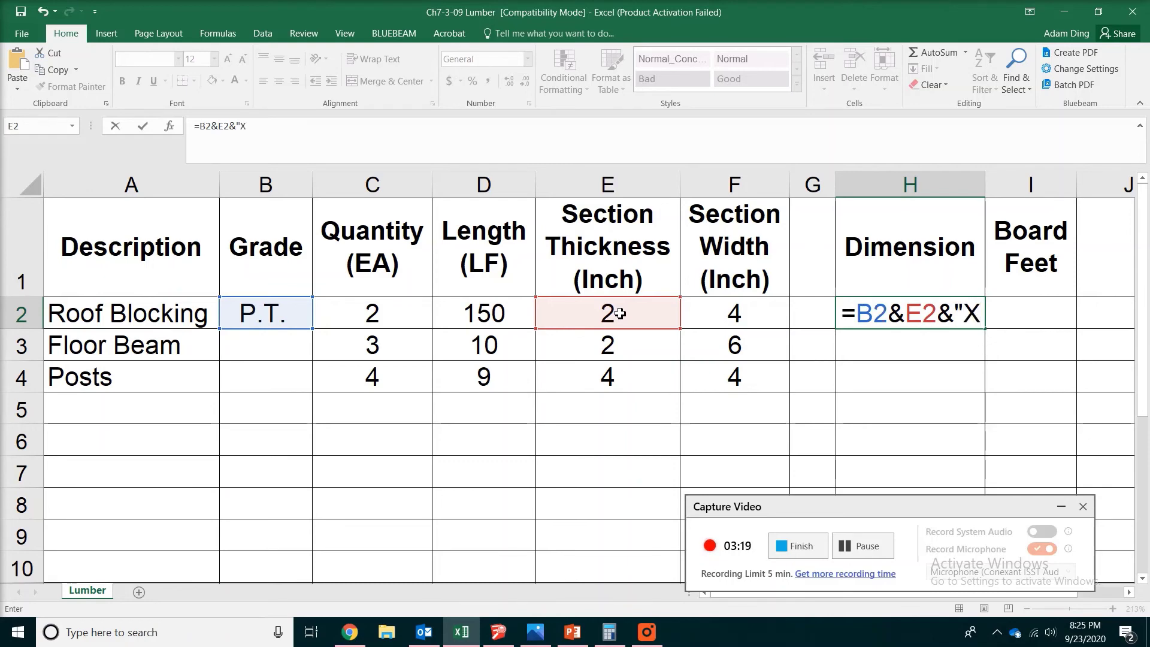
pyautogui.write('"')
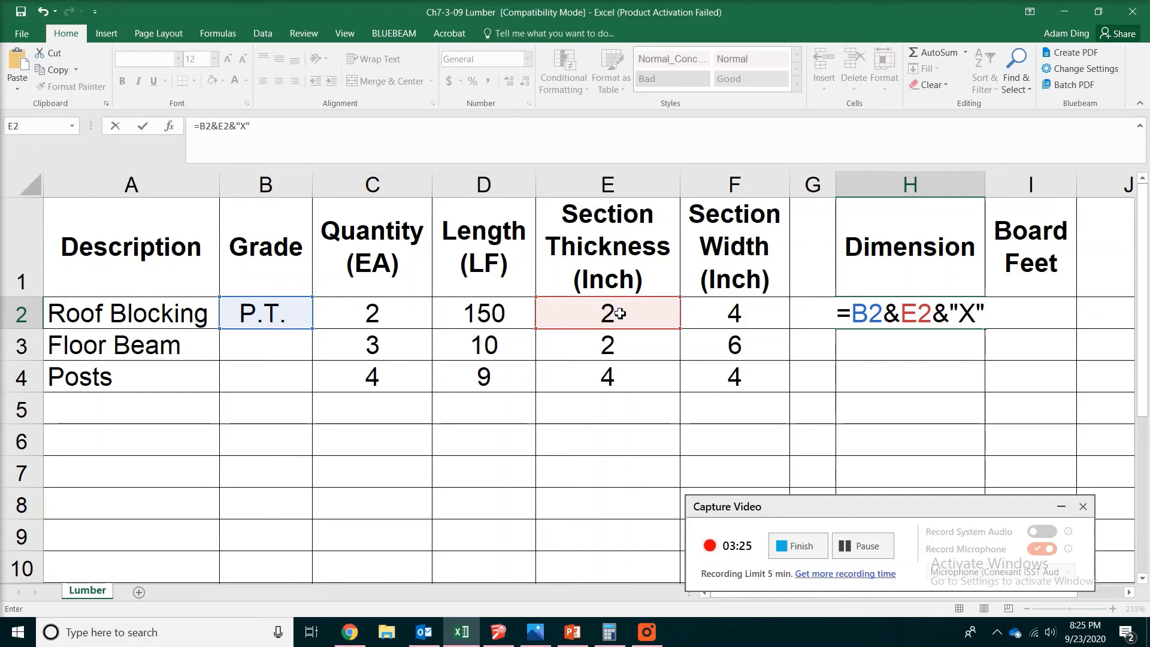
pyautogui.write('&')
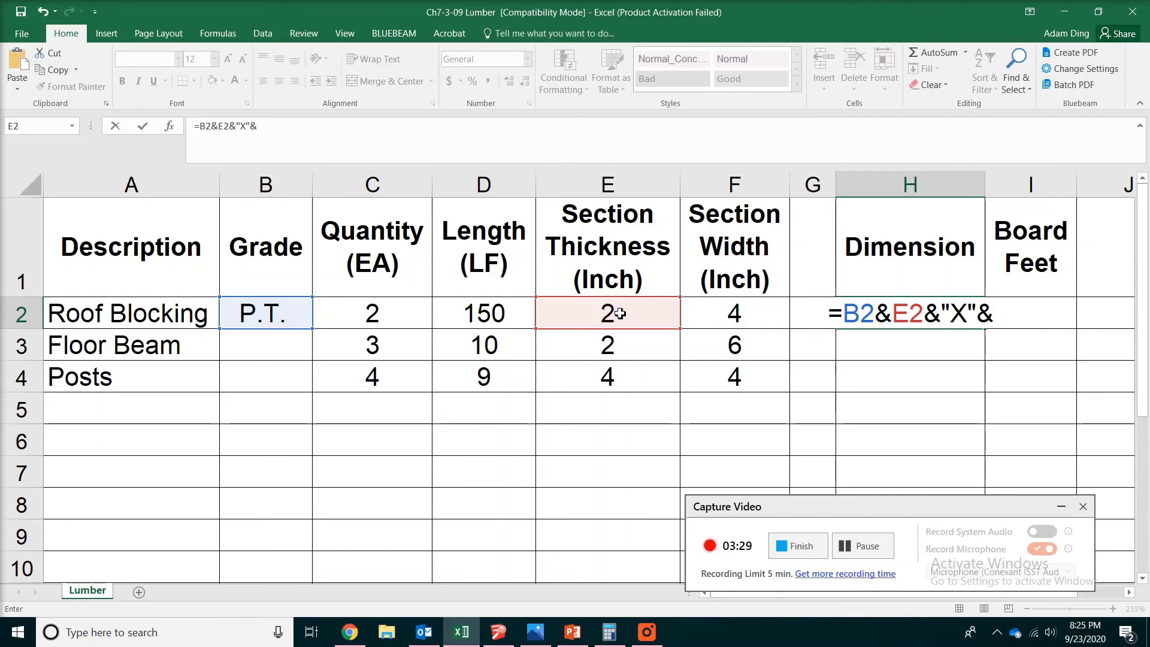
pyautogui.click(696, 308)
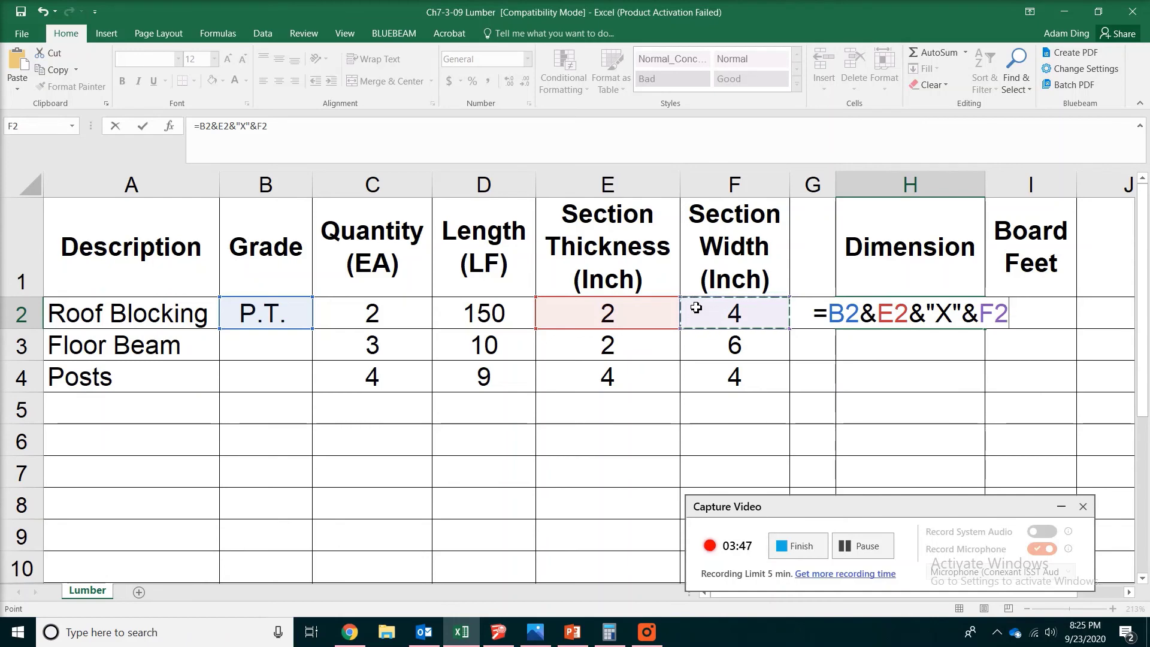
pyautogui.press('Return')
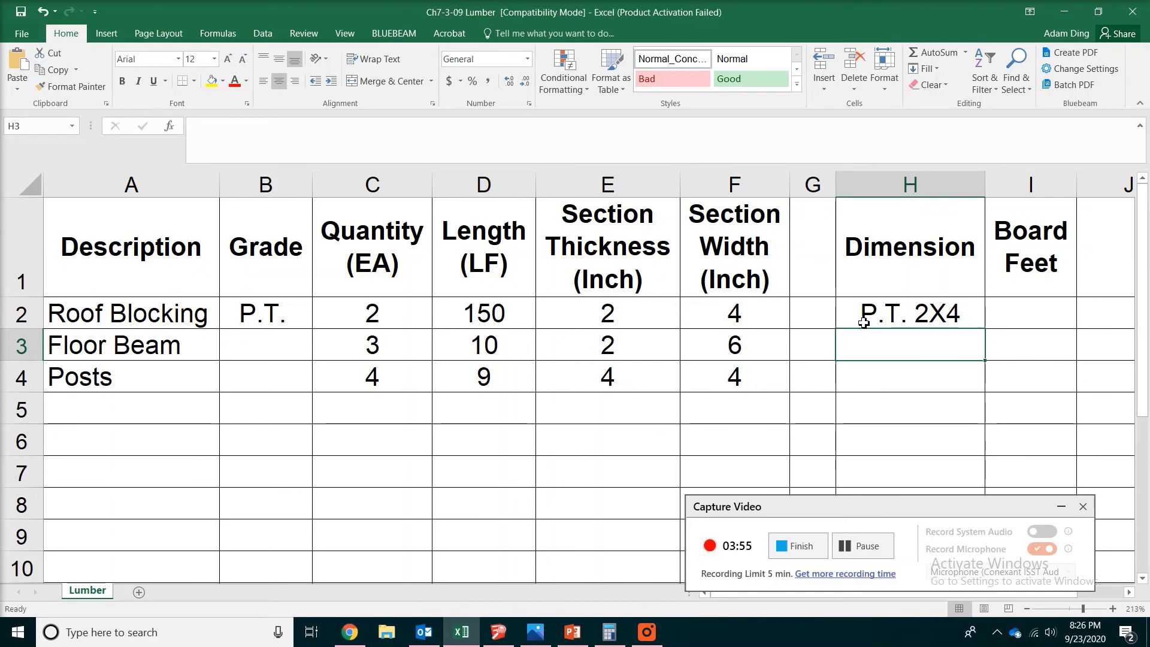
pyautogui.click(870, 321)
pyautogui.moveTo(985, 329); pyautogui.dragTo(989, 392)
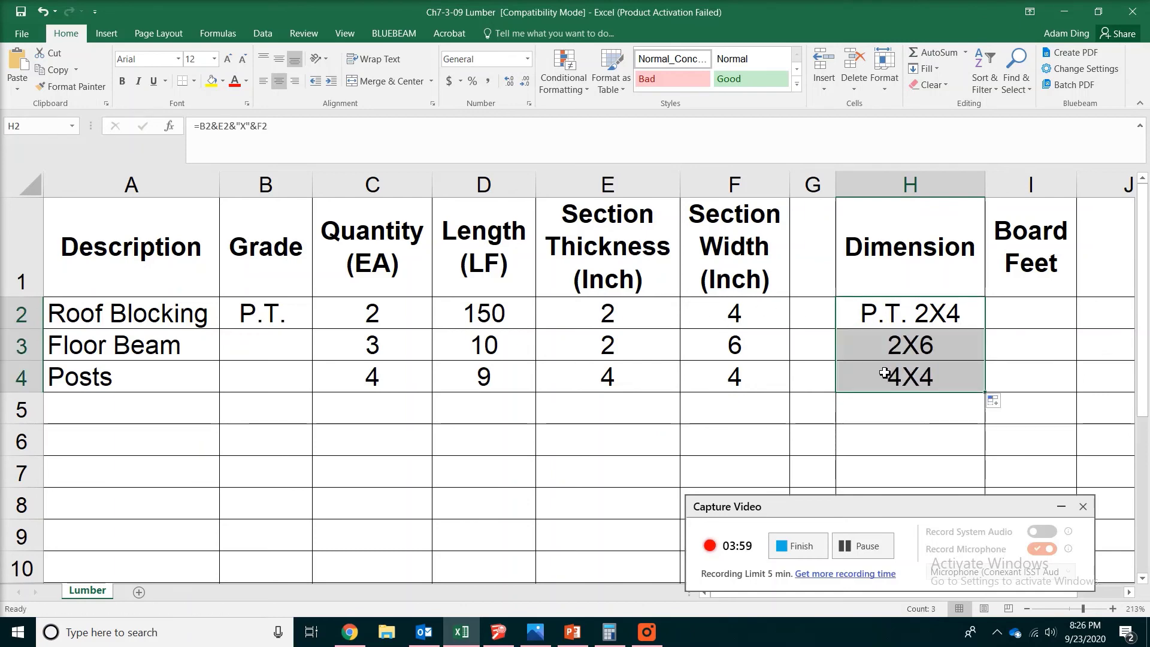
pyautogui.press('Right')
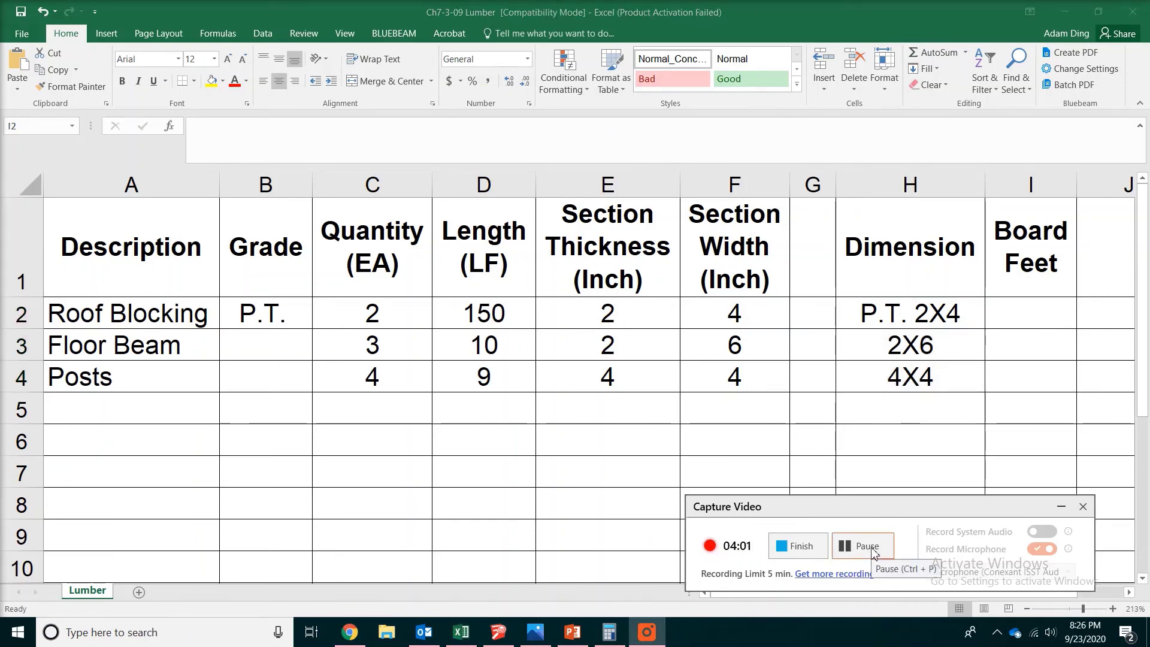
# Enter =C2*D2*E2*F2/12 in I2 and fill it to I4, giving 200, 30 and 48 board feet.
pyautogui.click(1032, 314)
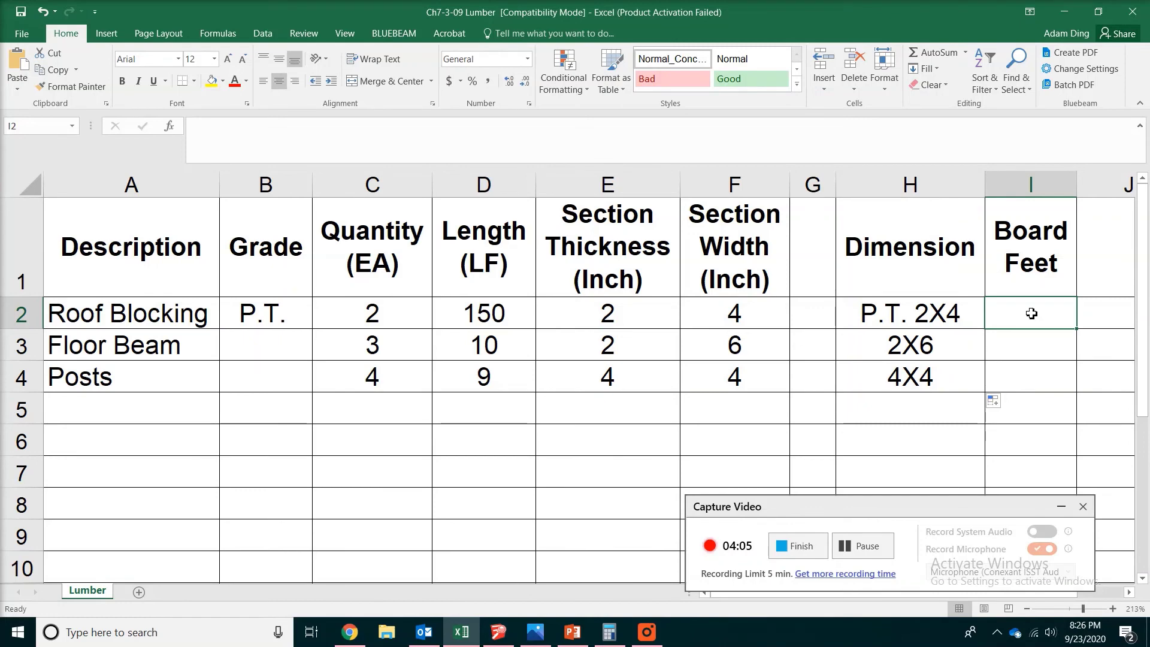
pyautogui.write('=')
pyautogui.click(367, 307)
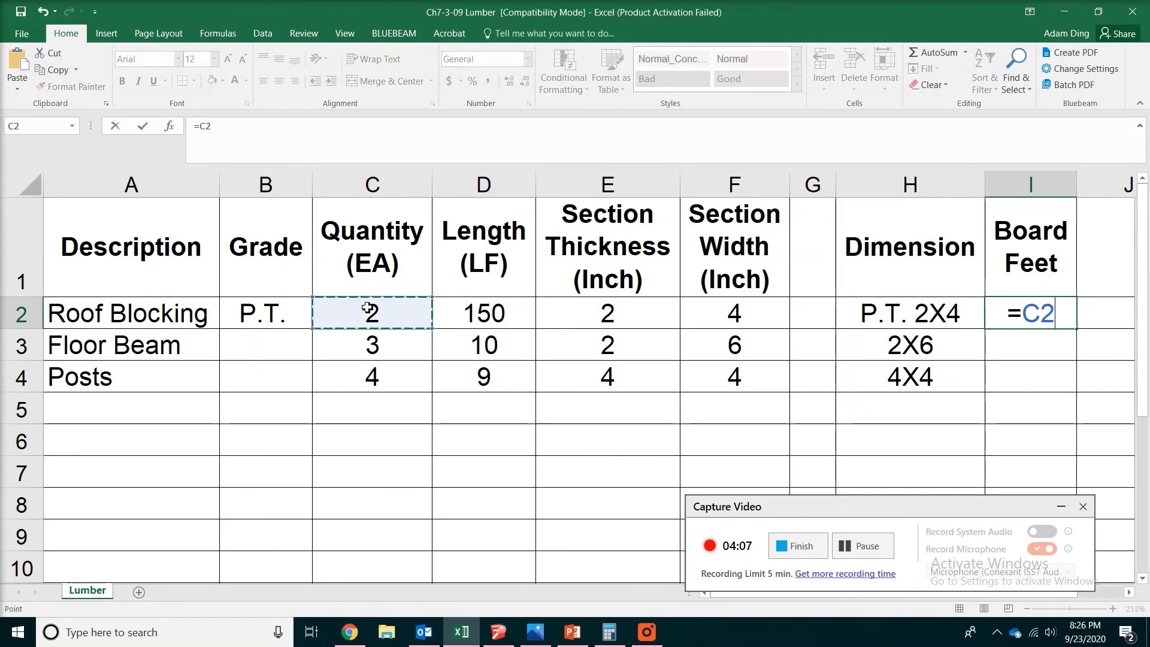
pyautogui.write('*')
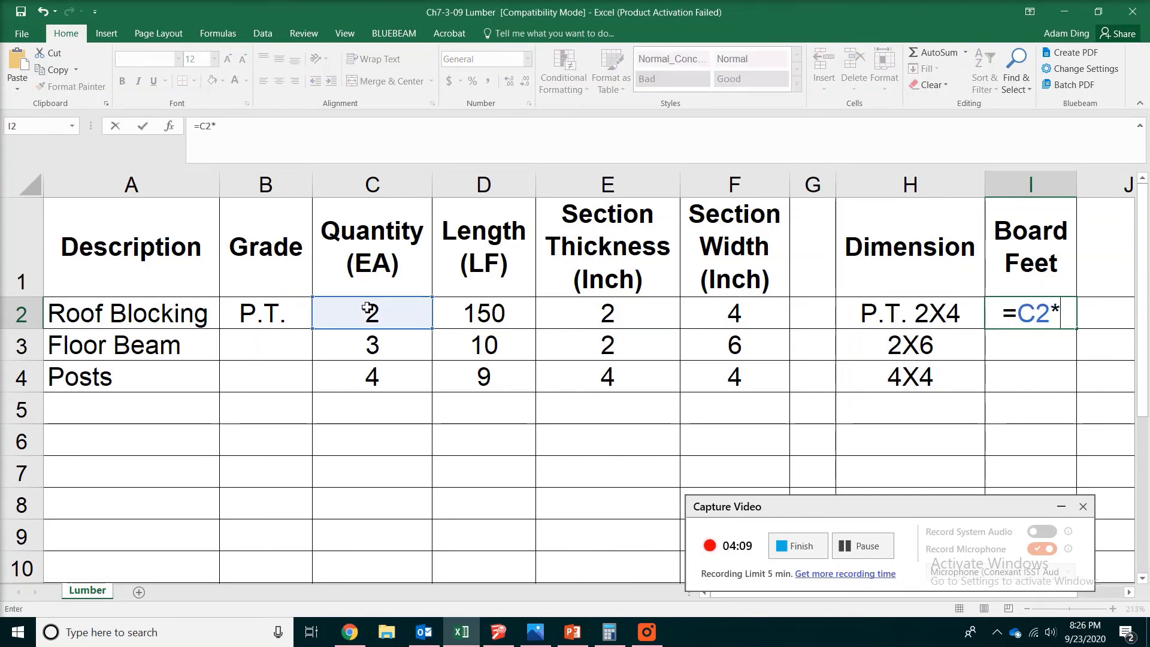
pyautogui.click(446, 319)
pyautogui.write('*')
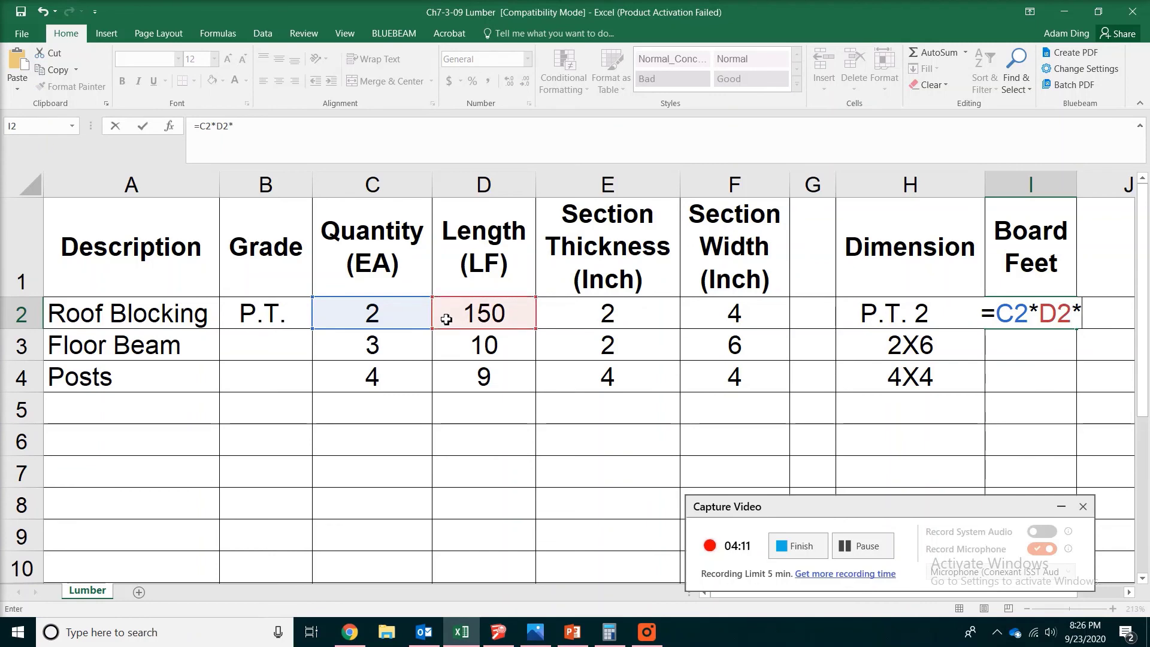
pyautogui.click(633, 324)
pyautogui.write('*')
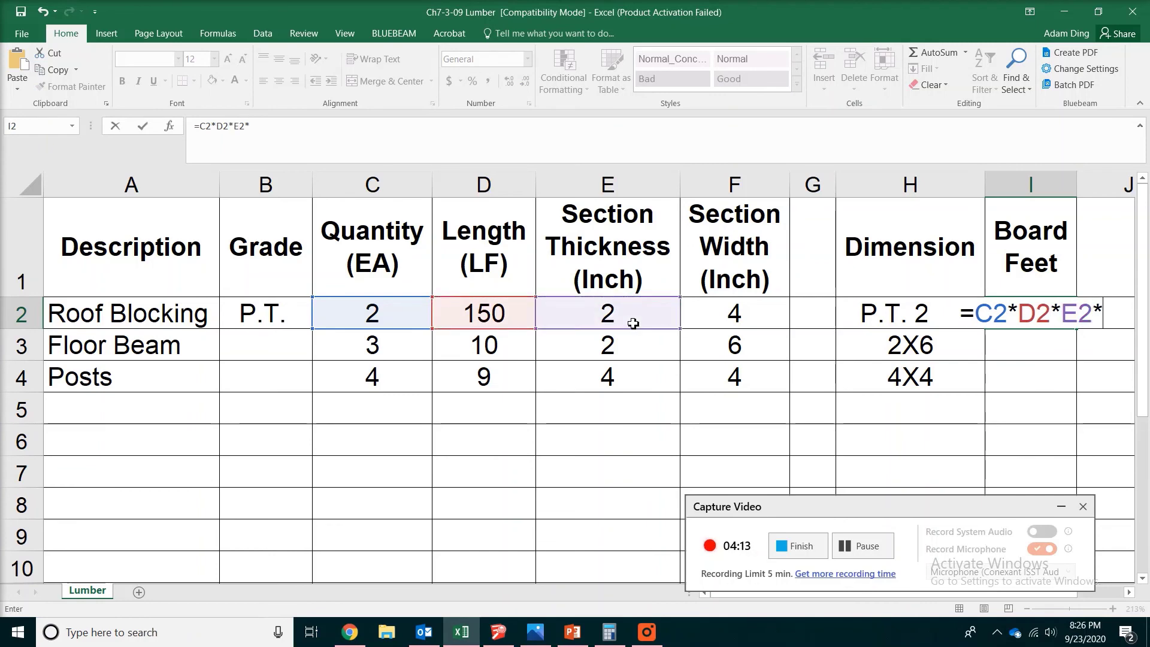
pyautogui.click(725, 314)
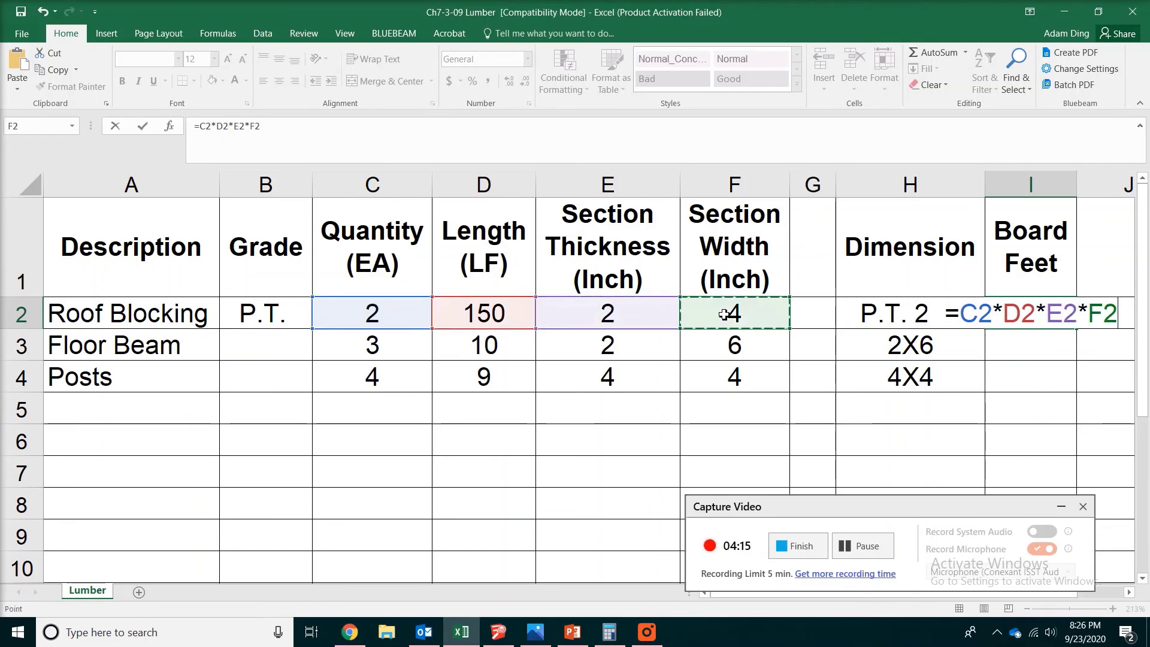
pyautogui.write('/12')
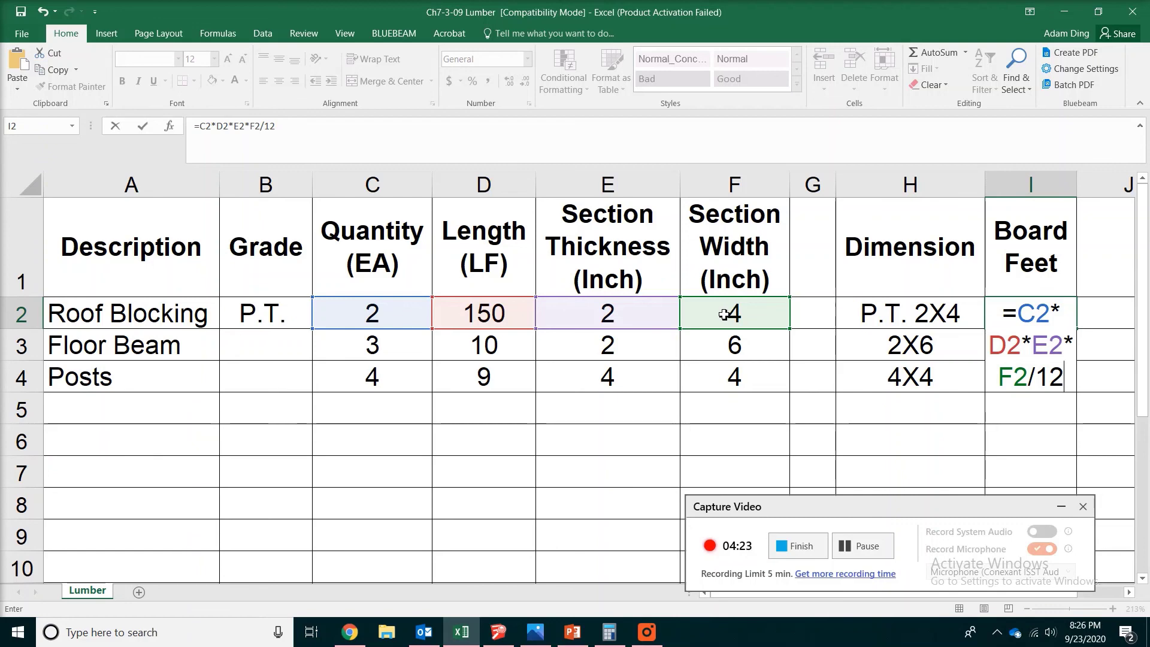
pyautogui.press('Return')
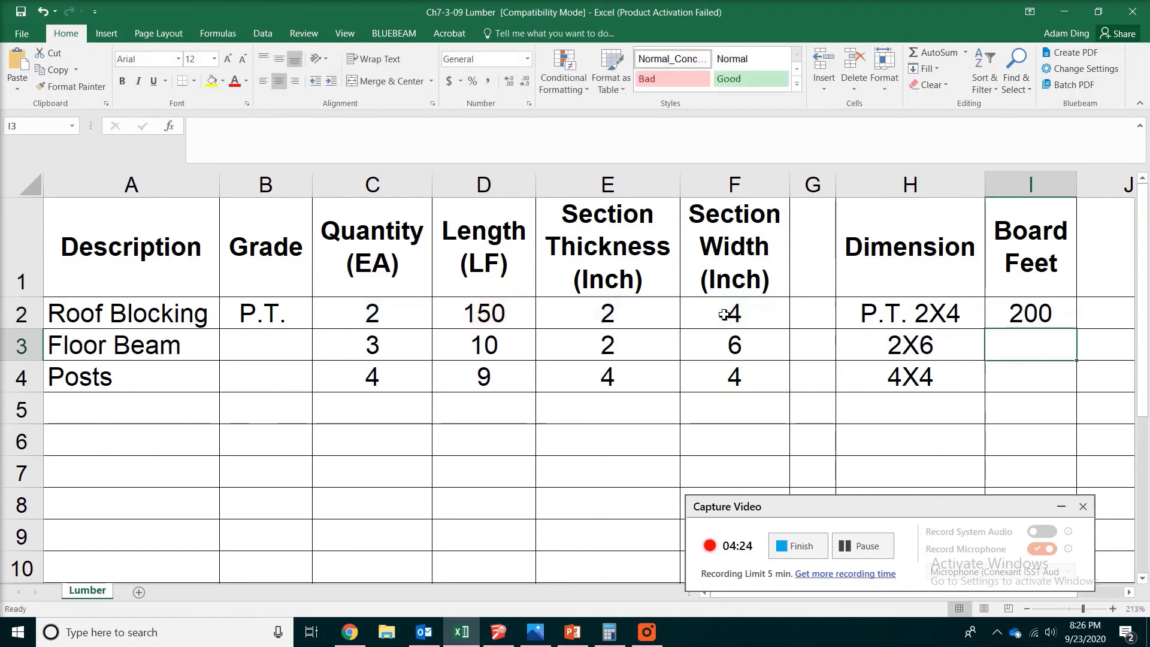
pyautogui.click(1061, 307)
pyautogui.moveTo(1076, 329); pyautogui.dragTo(1070, 381)
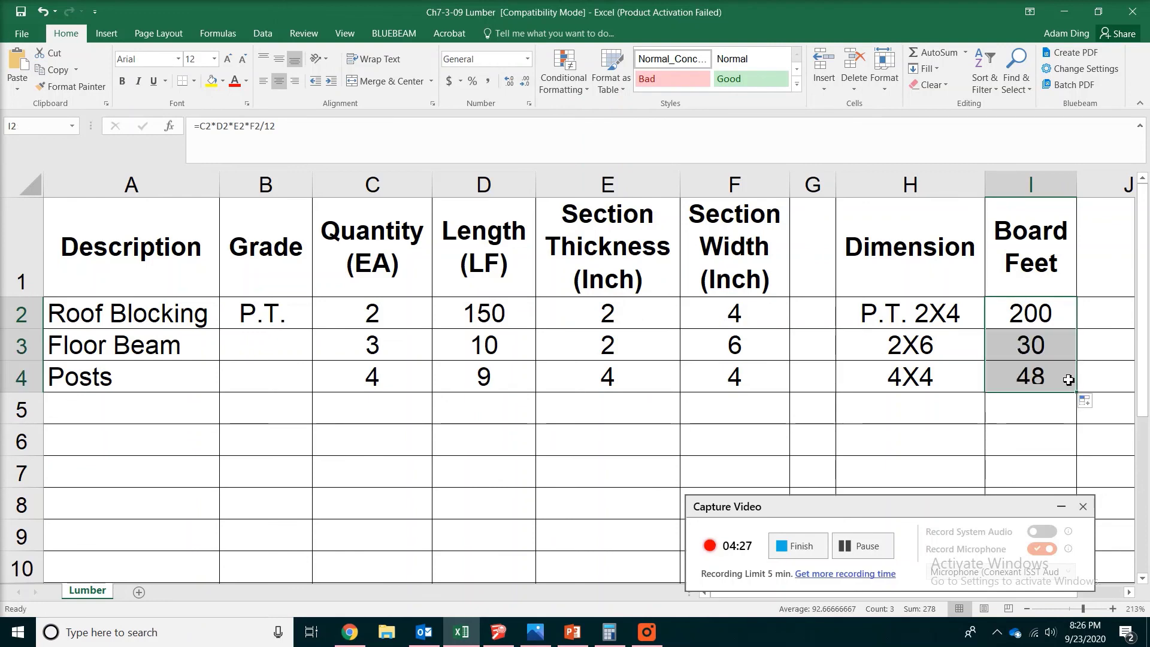